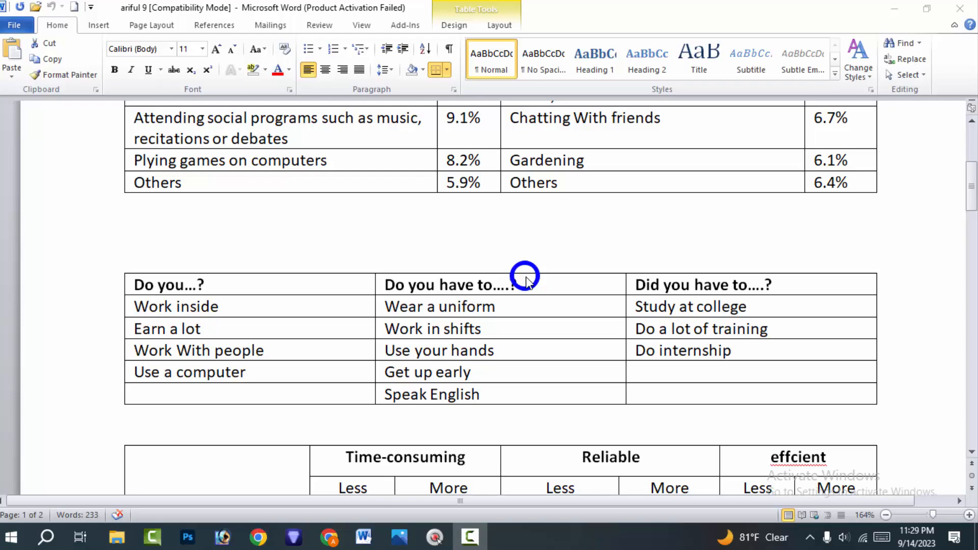
Look through the sample tables in the document, from the class activity percentages to the social networks table.
scroll(527, 286, "down", 3)
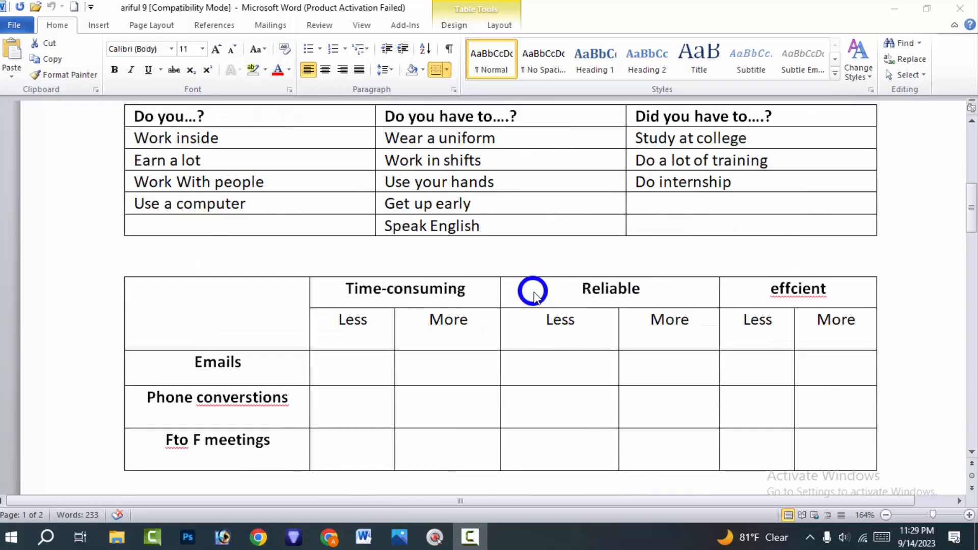
scroll(534, 296, "down", 4)
scroll(531, 295, "down", 3)
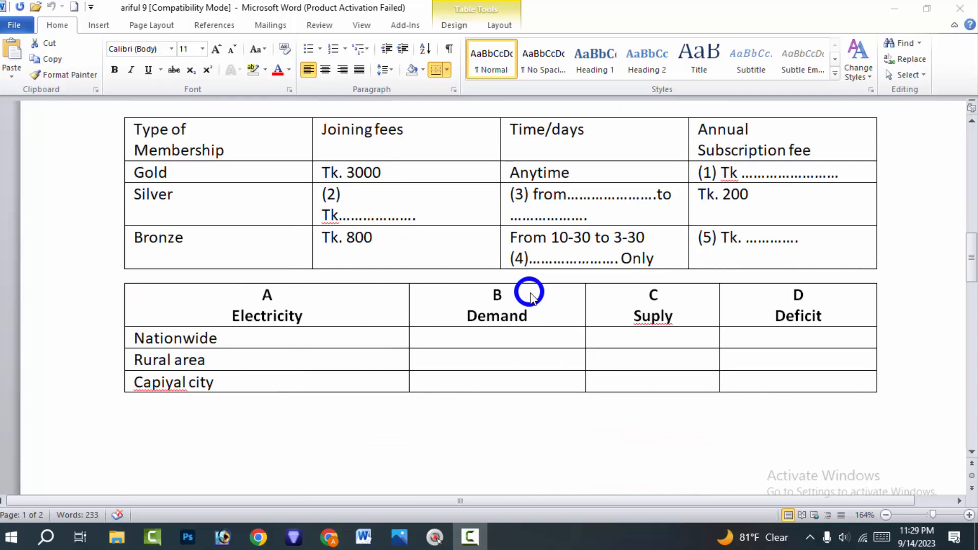
scroll(530, 296, "up", 4)
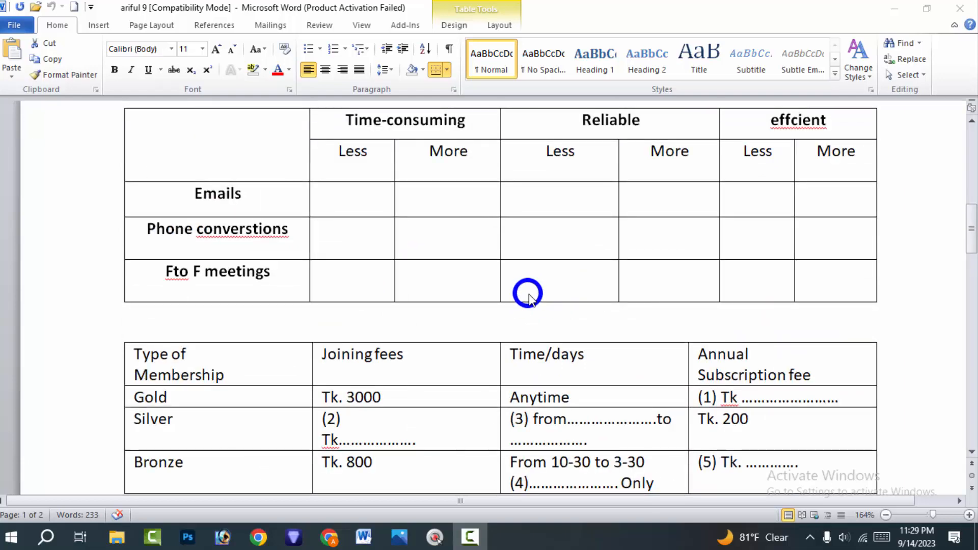
scroll(530, 297, "up", 2)
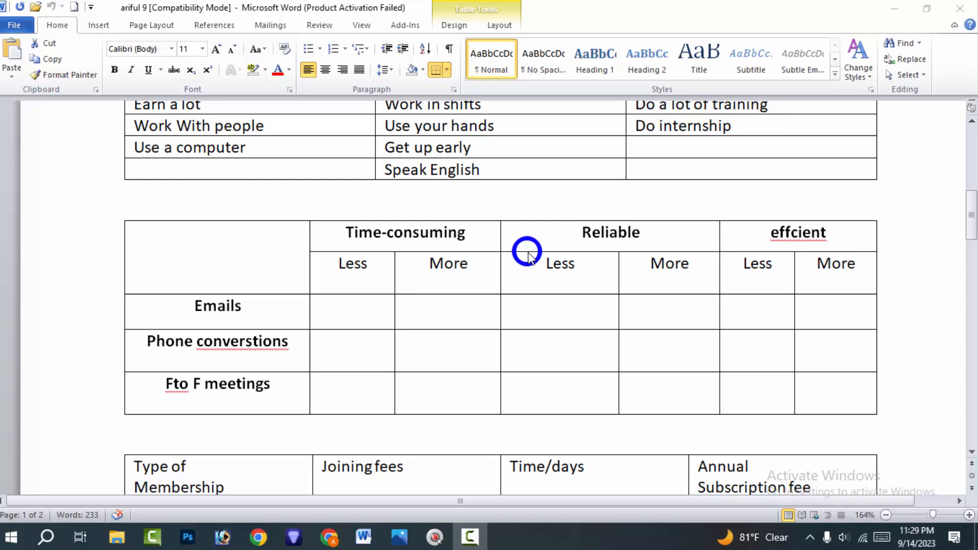
left_click(108, 29)
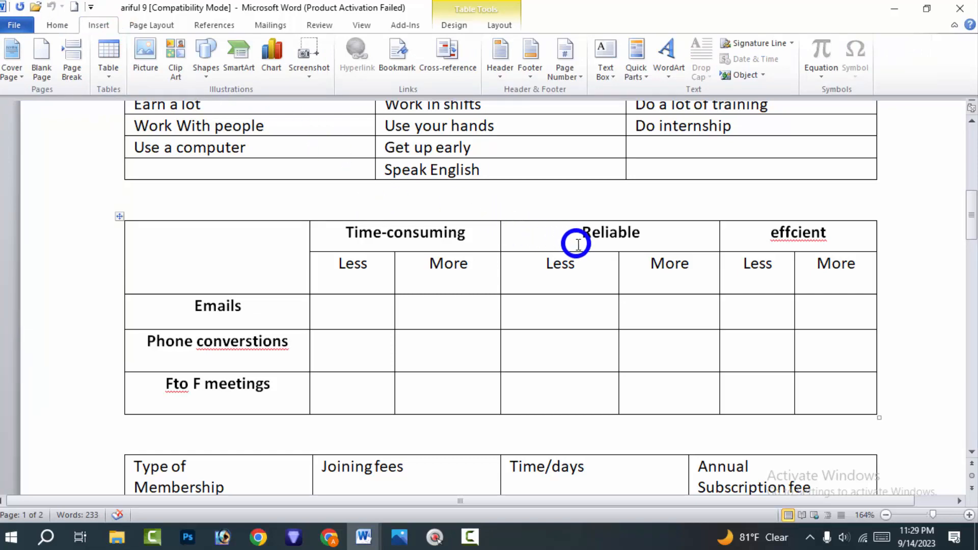
scroll(450, 240, "down", 3)
scroll(447, 240, "up", 3)
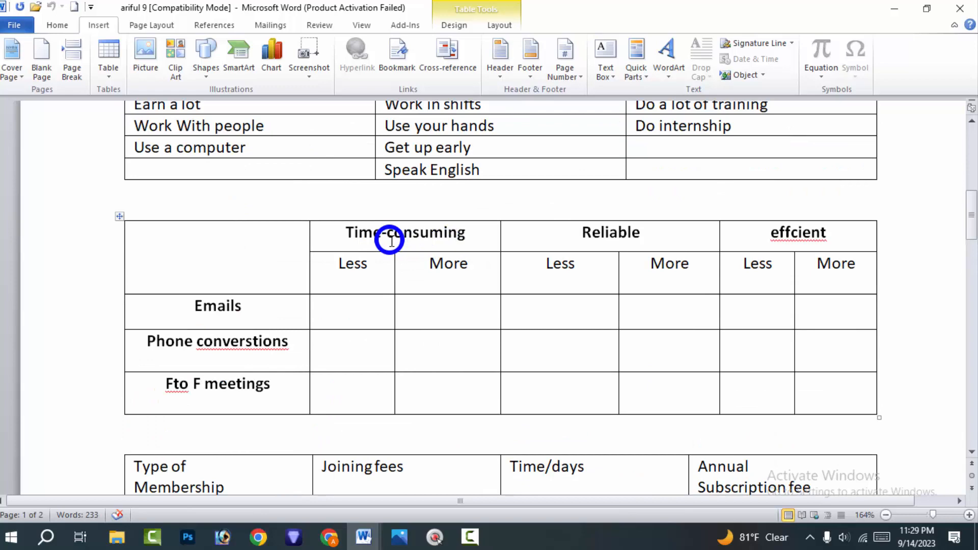
scroll(391, 240, "up", 3)
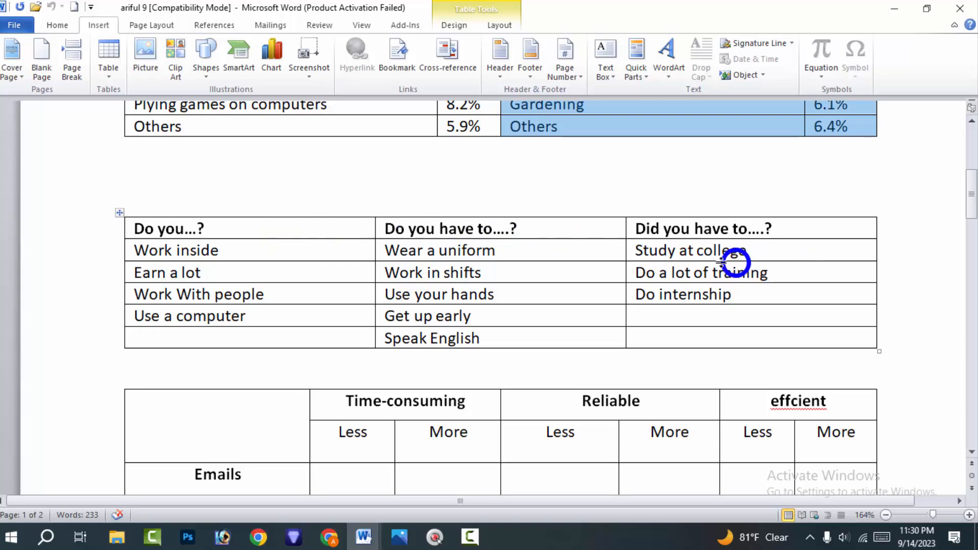
scroll(863, 247, "down", 12)
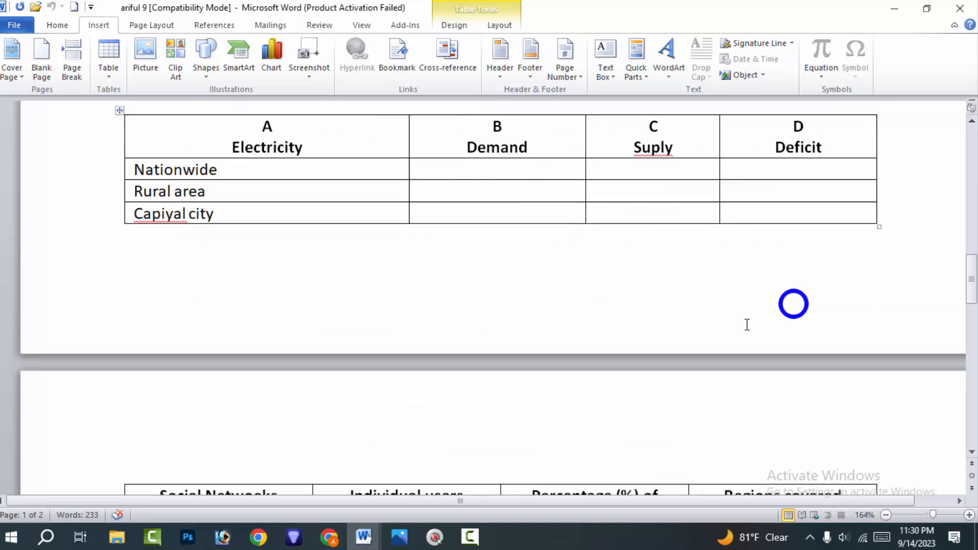
scroll(747, 325, "down", 12)
scroll(604, 341, "up", 5)
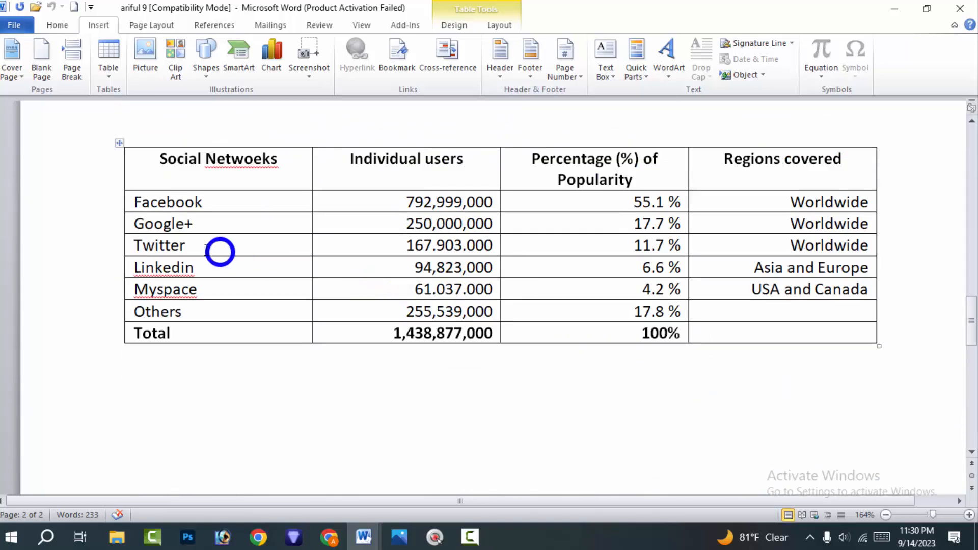
Examine the social networks table's headings and Facebook figures, and review the document information and the other sample tables.
left_click_drag(132, 201, 260, 191)
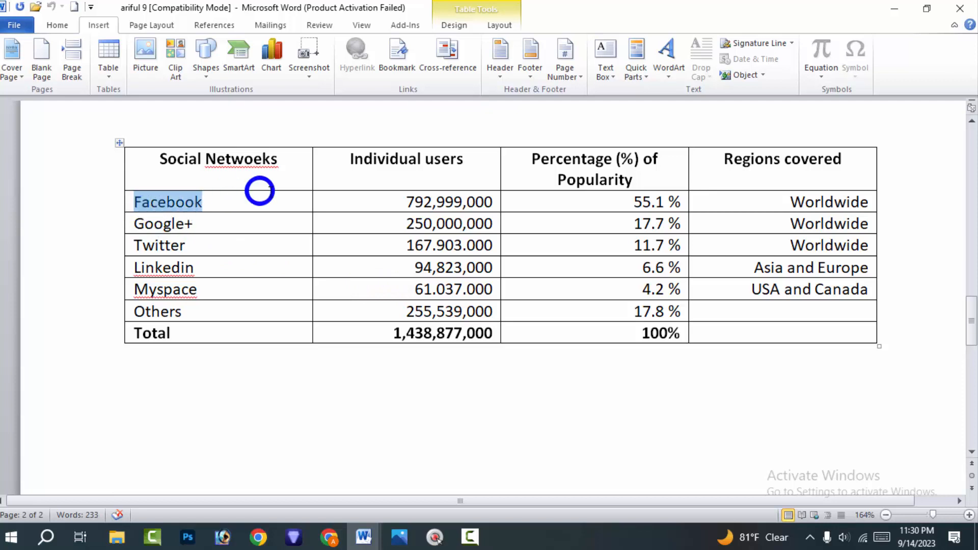
left_click_drag(414, 198, 696, 196)
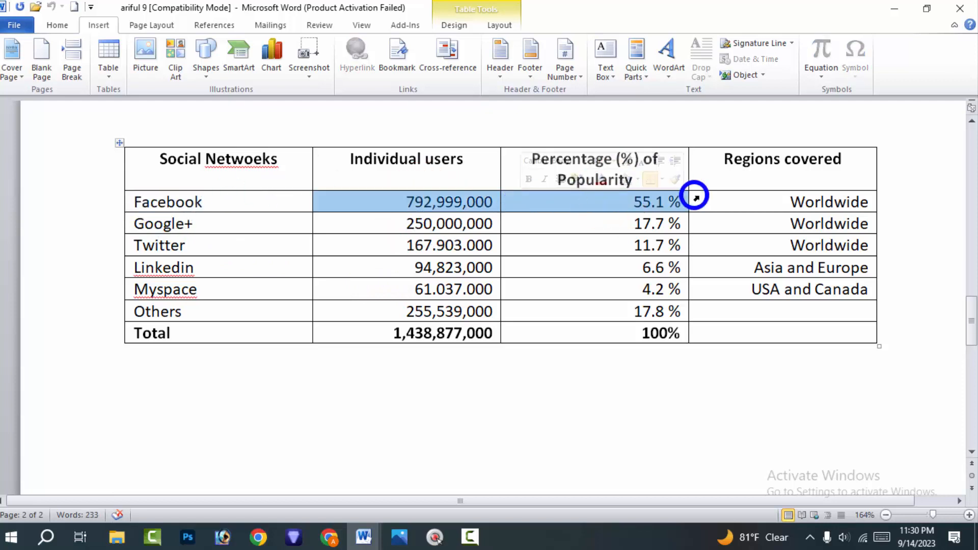
left_click(889, 242)
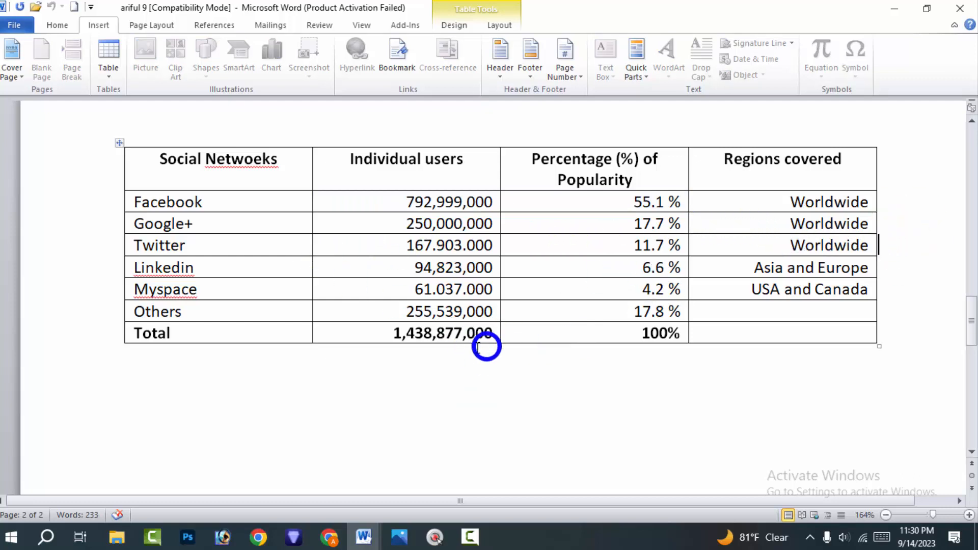
scroll(444, 376, "down", 4)
scroll(444, 377, "up", 3)
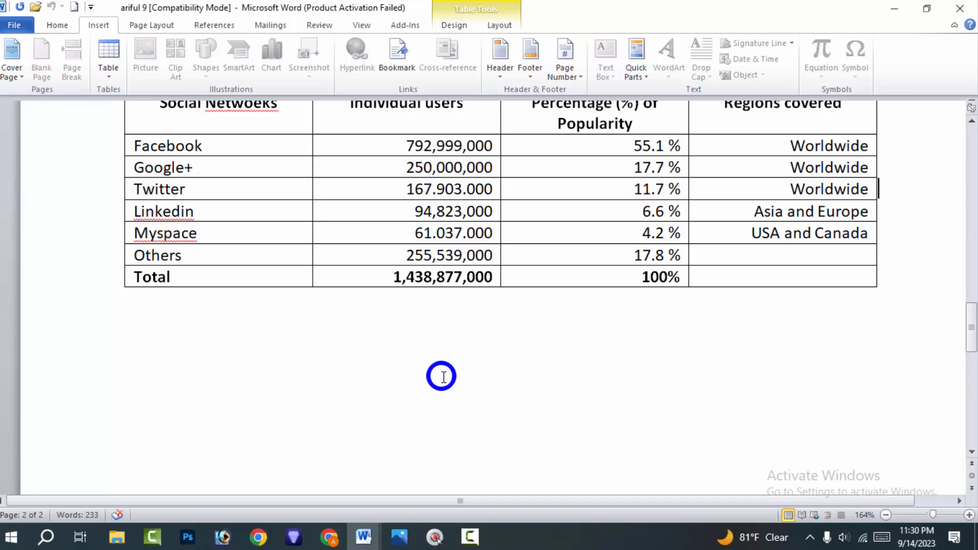
scroll(442, 376, "up", 15)
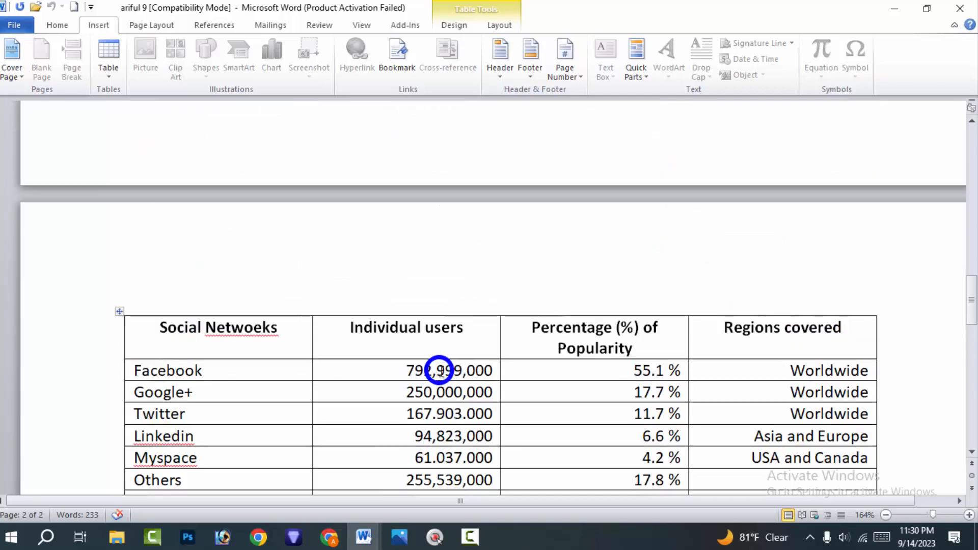
left_click(933, 241)
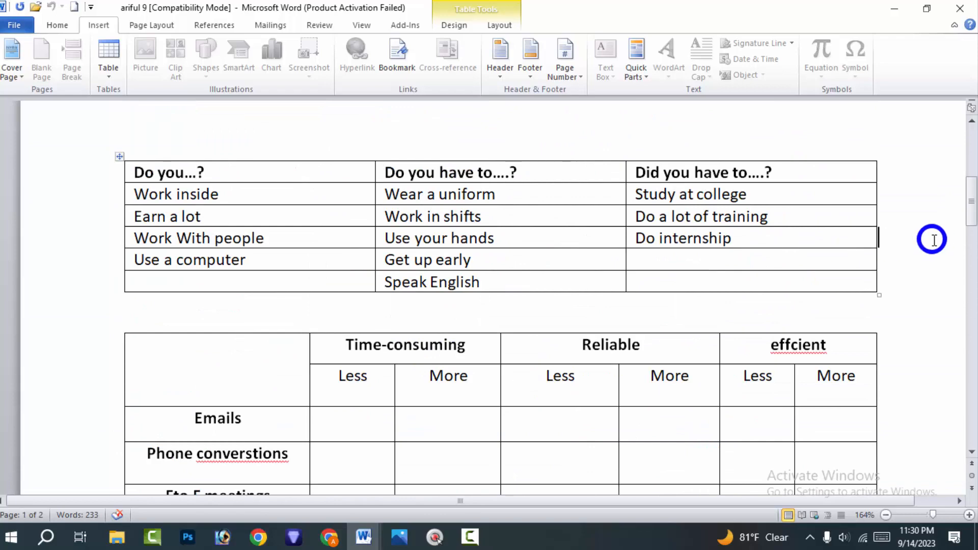
left_click(13, 27)
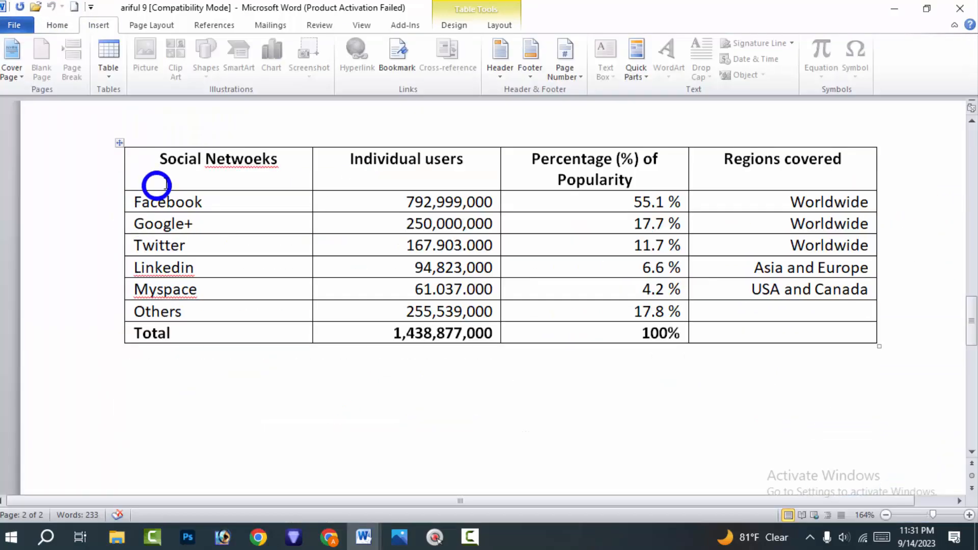
left_click_drag(148, 161, 836, 224)
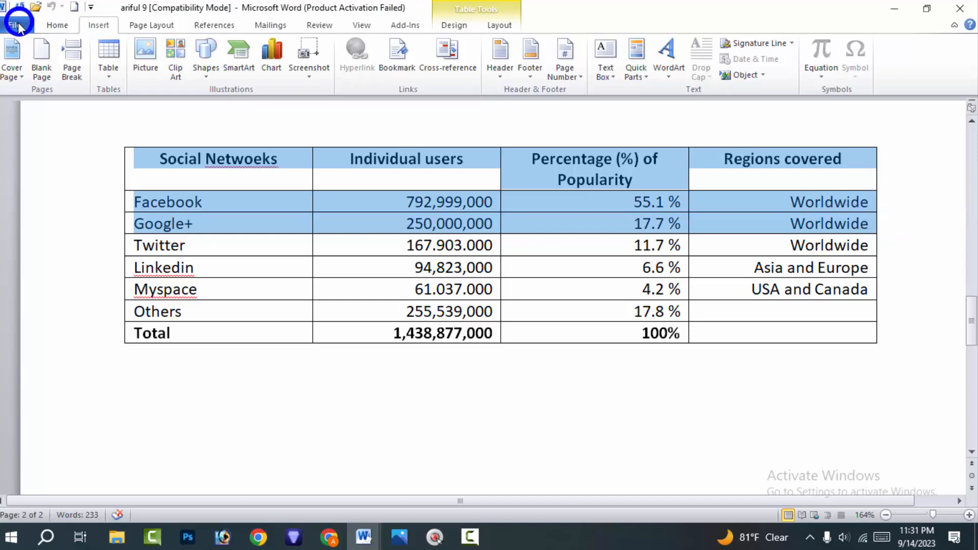
left_click(14, 25)
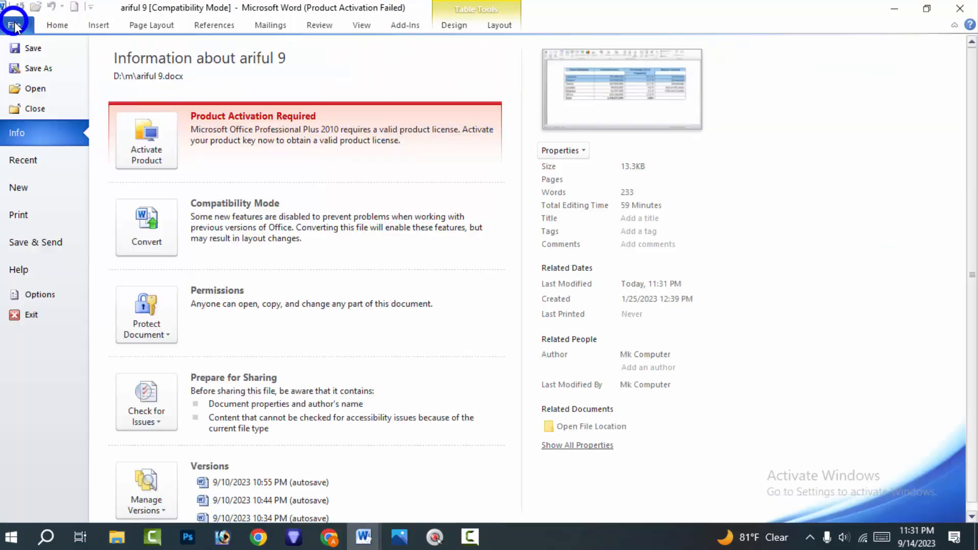
left_click(49, 26)
scroll(357, 225, "up", 15)
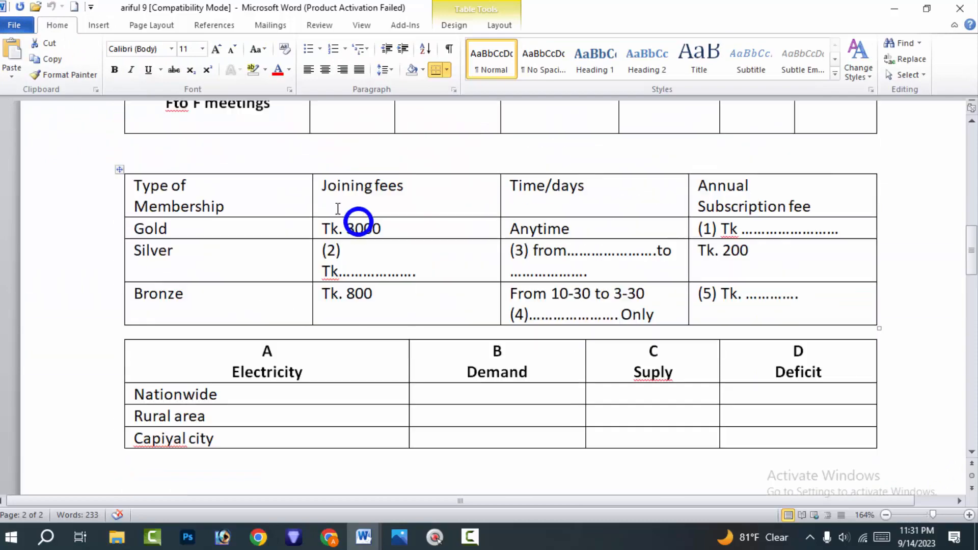
scroll(174, 124, "up", 10)
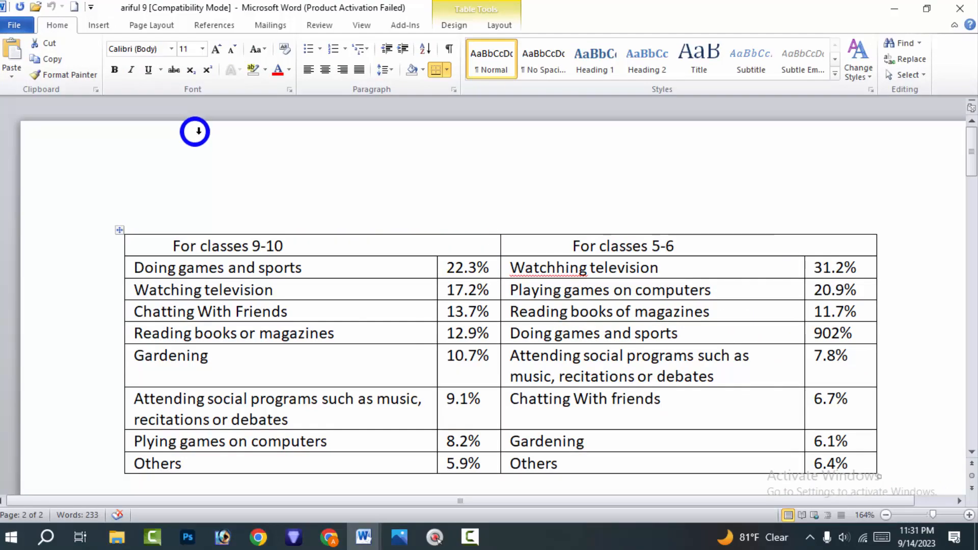
scroll(363, 201, "down", 20)
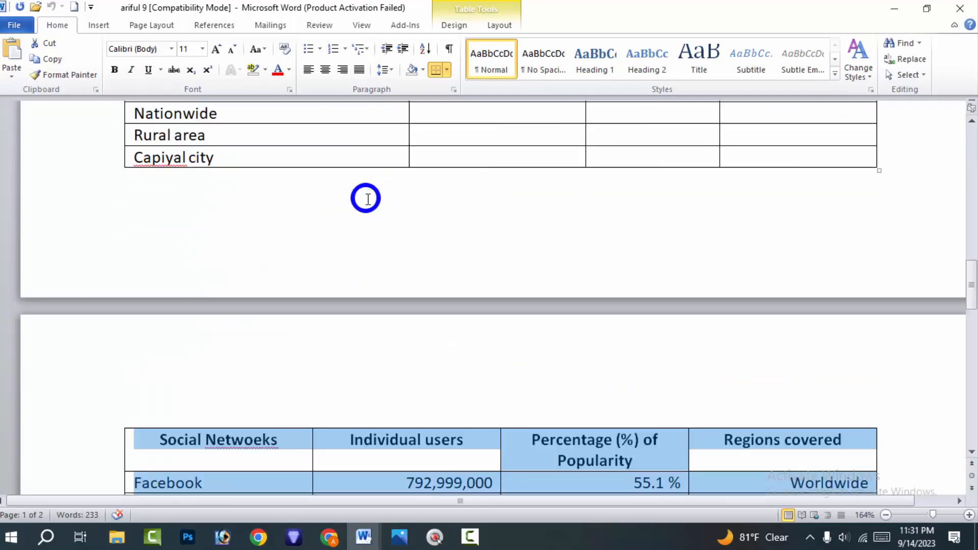
Insert a plain grid table with four columns and two rows in the blank area of page 2 below the social networks table.
left_click(247, 211)
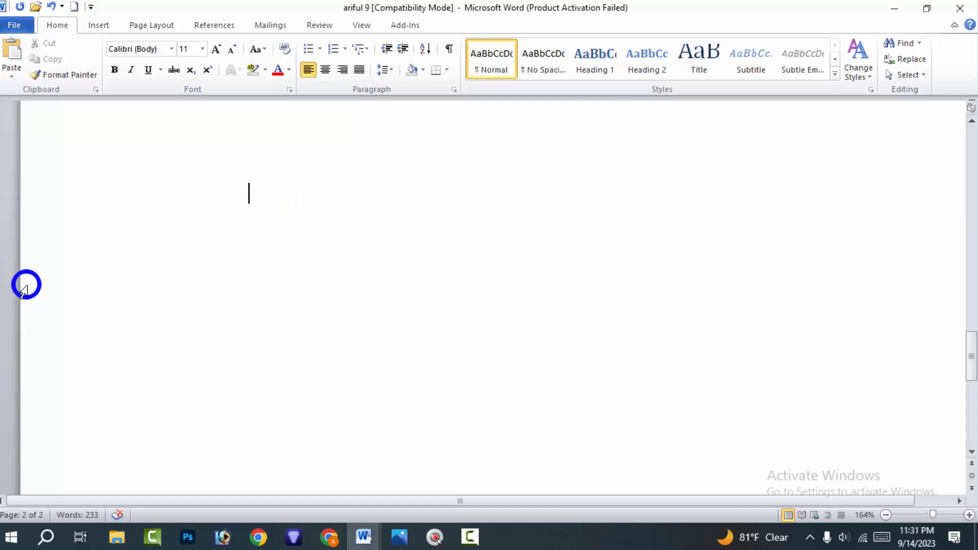
left_click(99, 27)
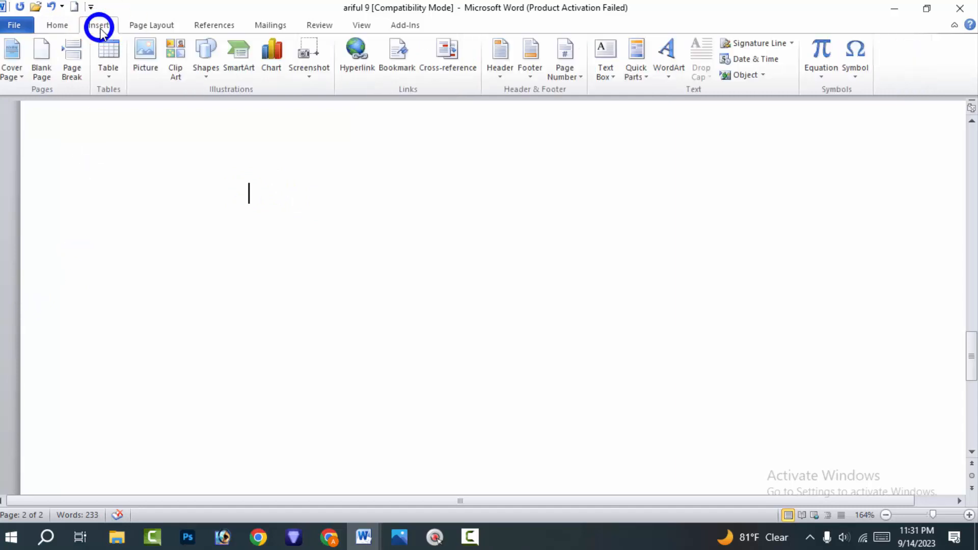
left_click(108, 54)
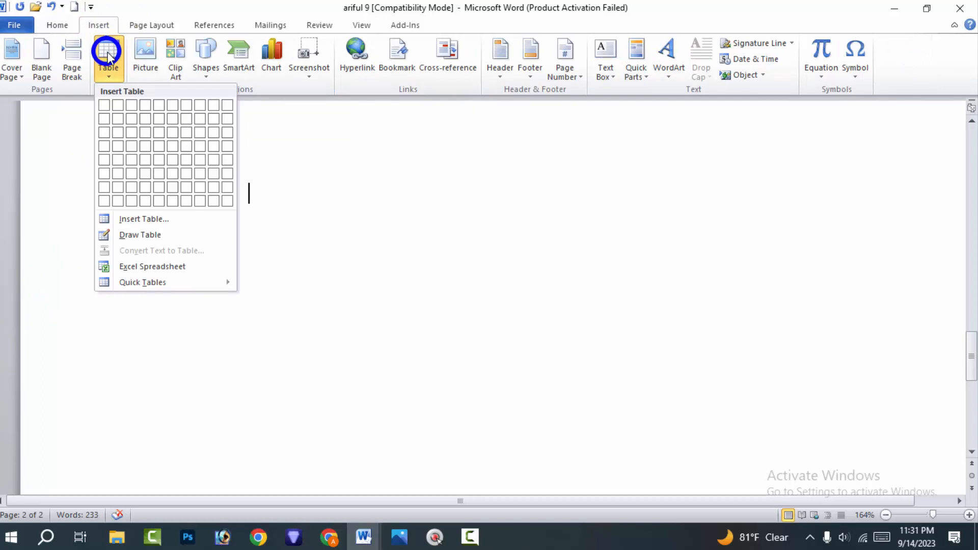
left_click(151, 118)
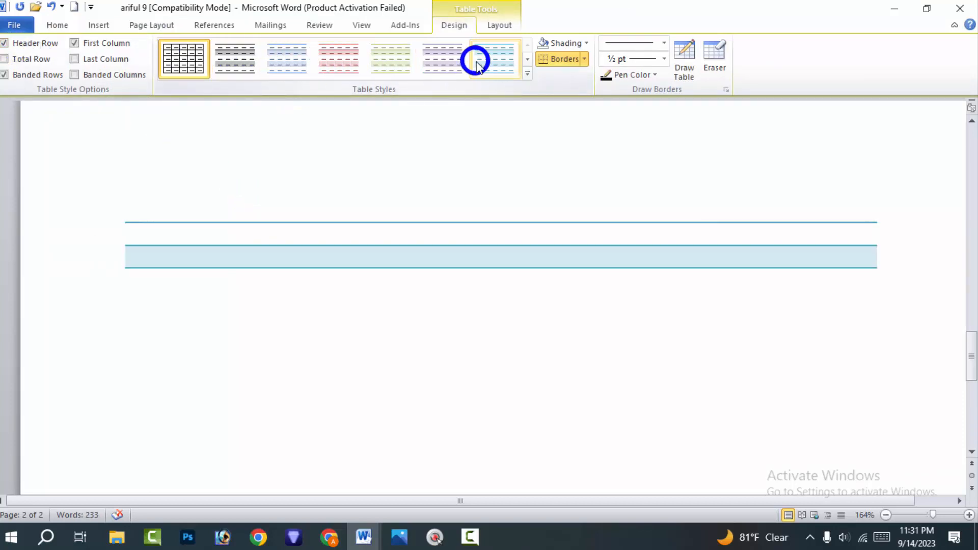
left_click(170, 59)
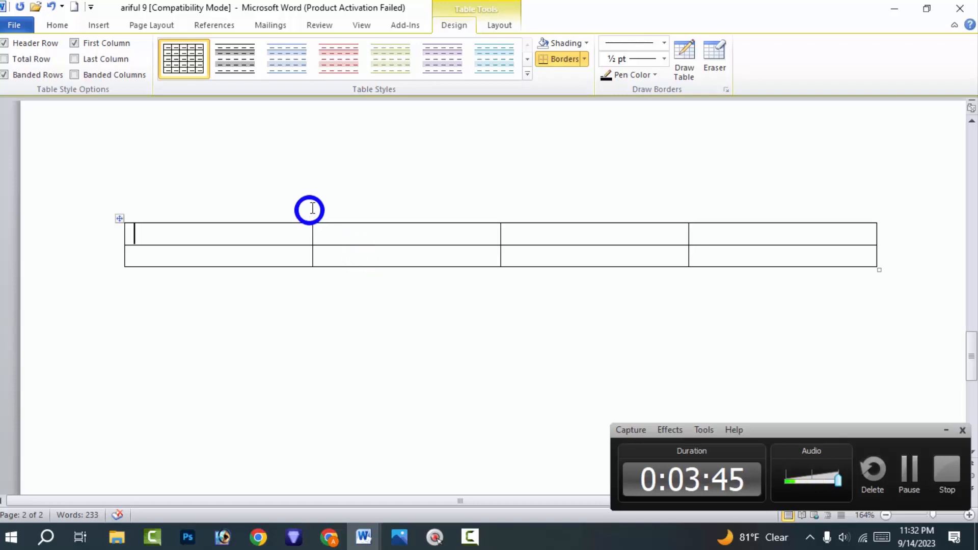
Draw a vertical border through both rows of the new table's last column to split it in two, using Draw Table.
left_click(681, 62)
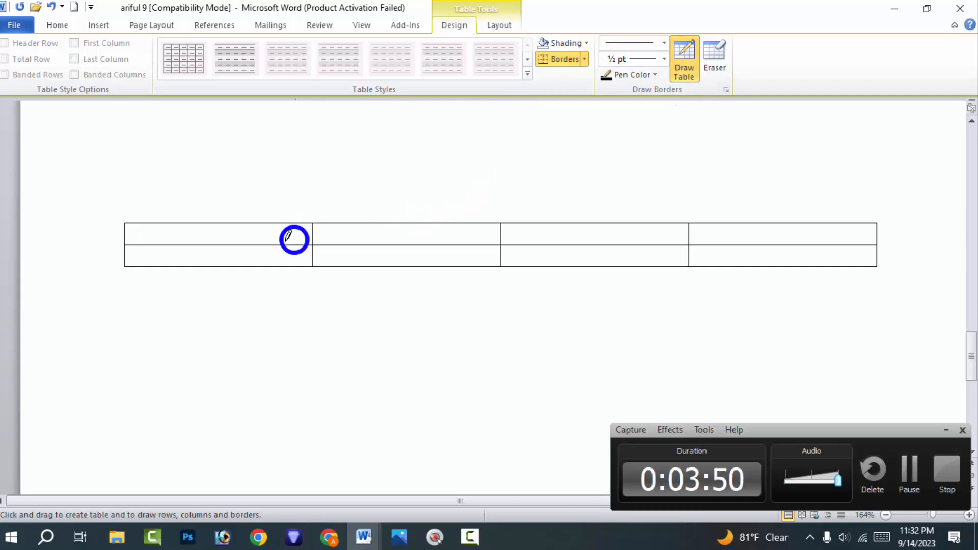
left_click(946, 432)
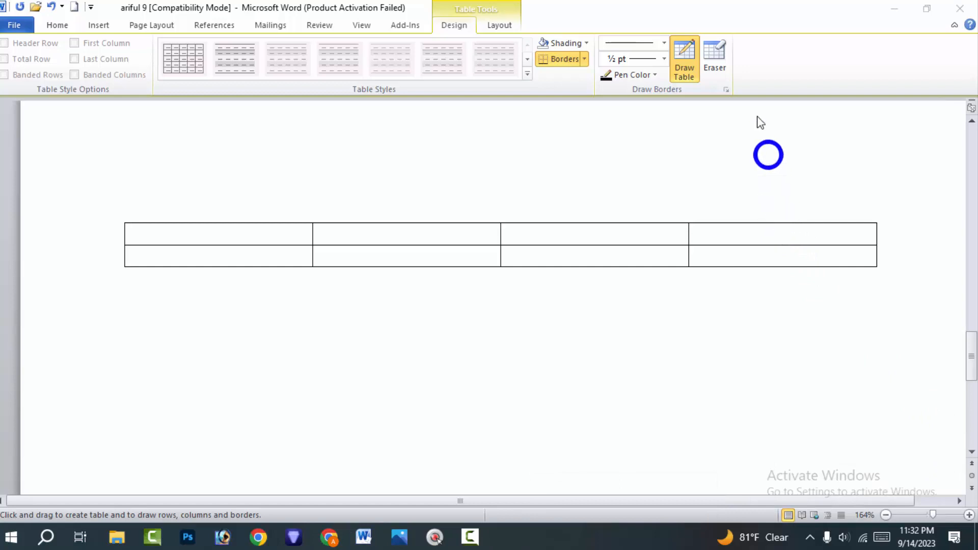
left_click(790, 223)
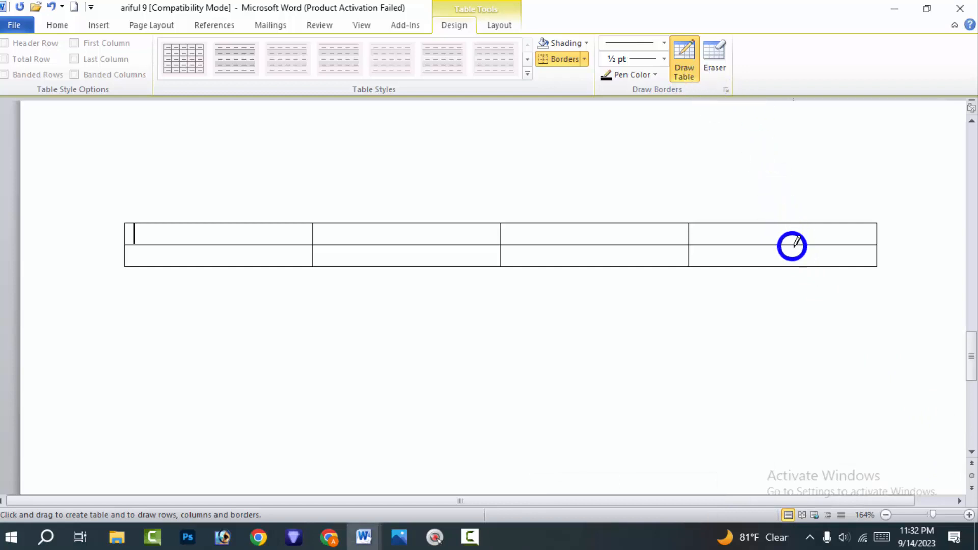
left_click_drag(788, 222, 795, 258)
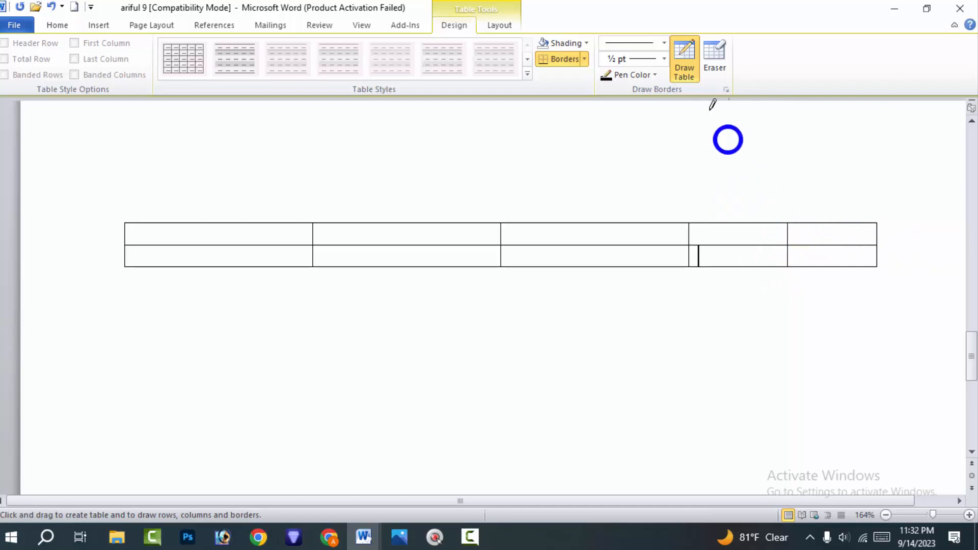
left_click(686, 69)
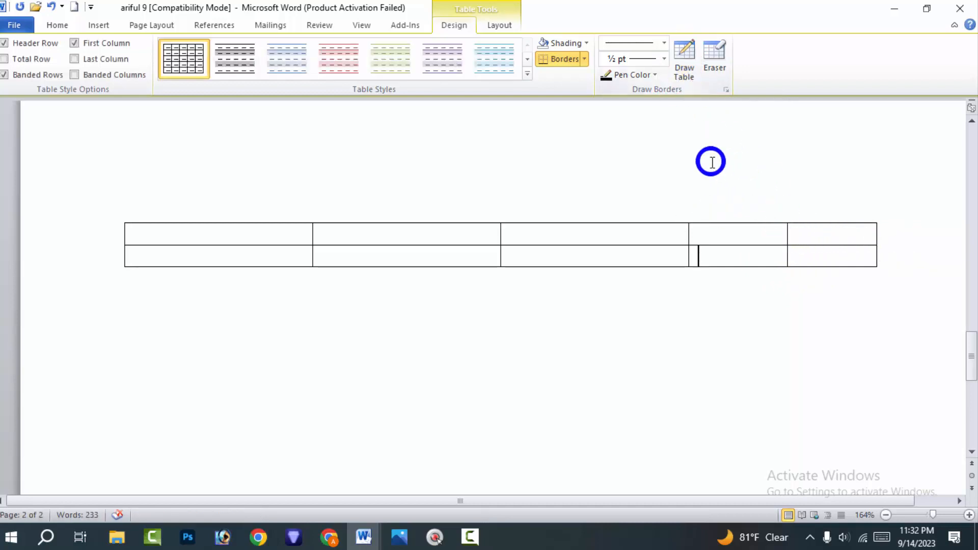
Draw six tall single-cell boxes of differing sizes over and beside the new table with Draw Table.
left_click(686, 68)
left_click_drag(689, 151, 685, 320)
left_click_drag(610, 204, 618, 298)
left_click_drag(562, 203, 593, 300)
left_click_drag(531, 186, 552, 281)
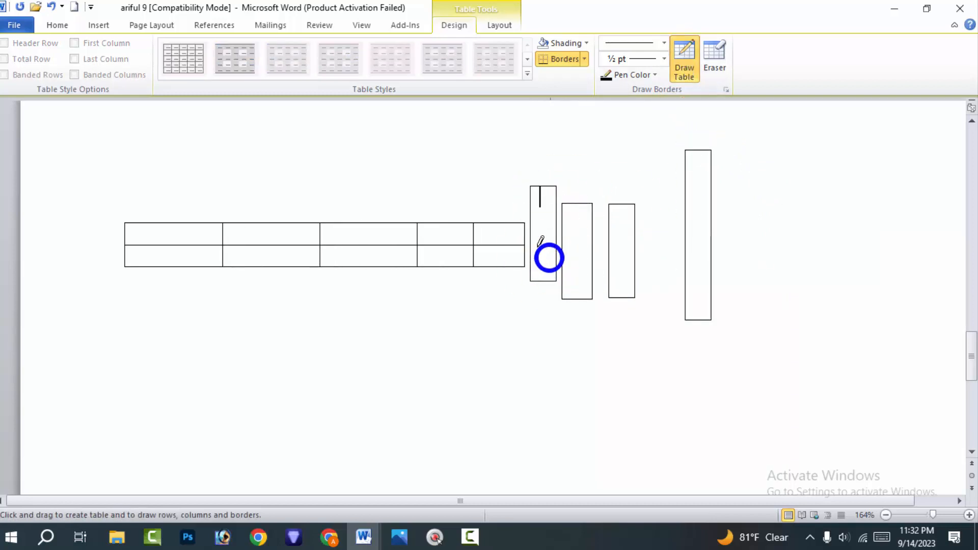
left_click_drag(476, 201, 515, 325)
left_click_drag(389, 198, 472, 343)
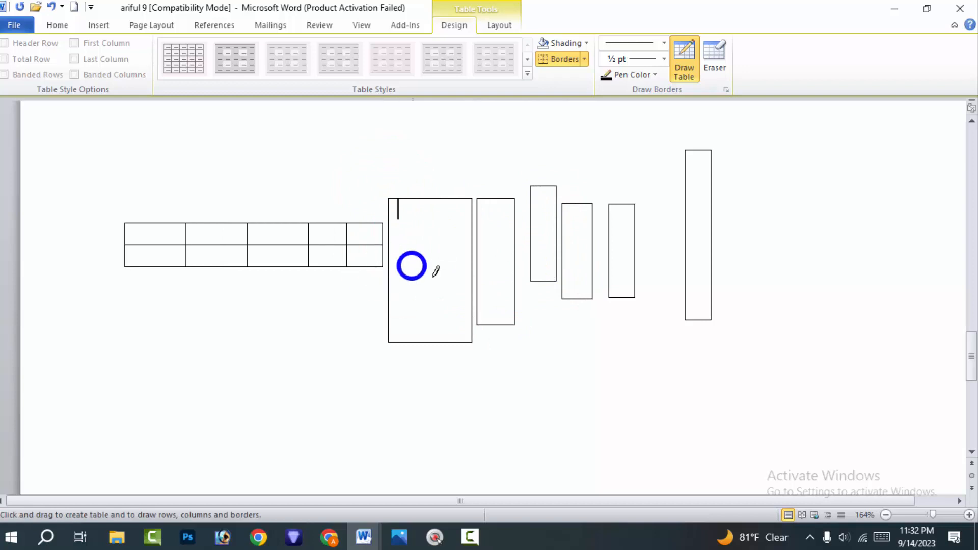
Undo the six freehand boxes drawn around the new table and turn off Draw Table.
key("ctrl+z")
key("ctrl+z")
key("ctrl+z")
key("ctrl+z")
key("ctrl+z")
key("ctrl+z")
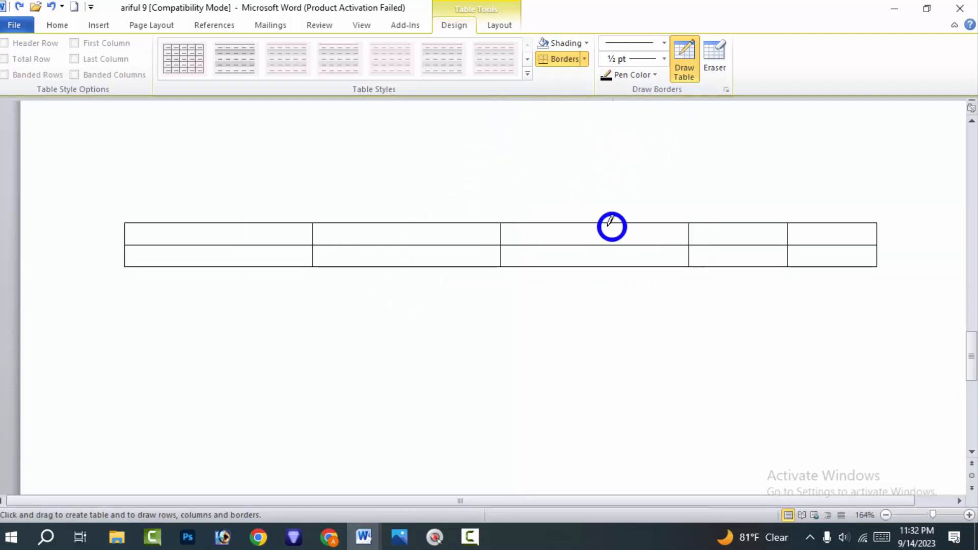
left_click(682, 61)
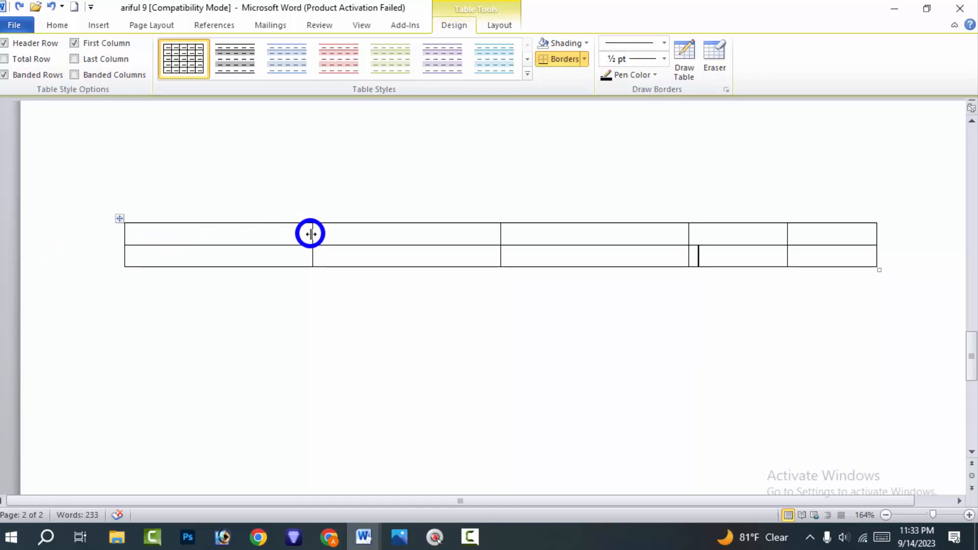
Move the new table's four inner column borders left so its five columns are roughly equal in width.
left_click_drag(311, 234, 261, 229)
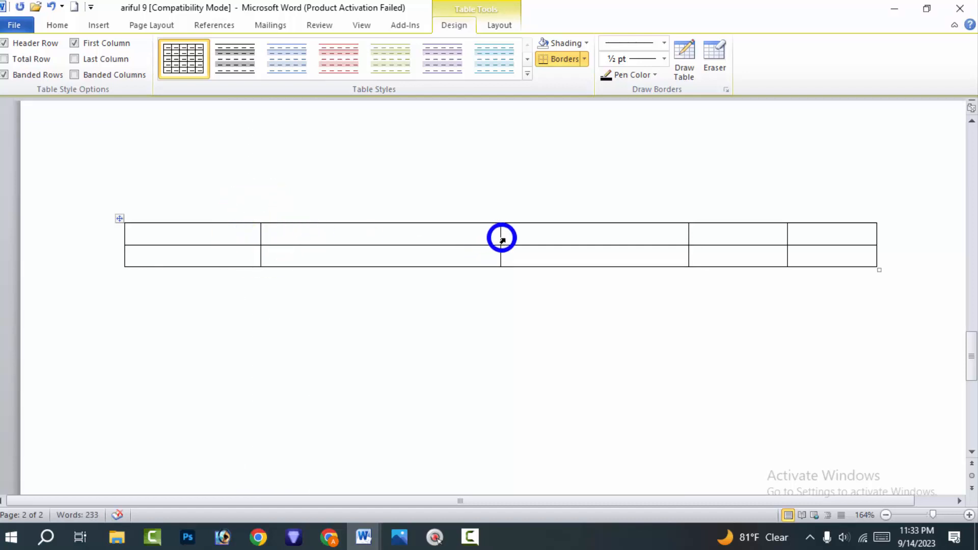
left_click_drag(499, 238, 410, 242)
left_click_drag(689, 241, 571, 244)
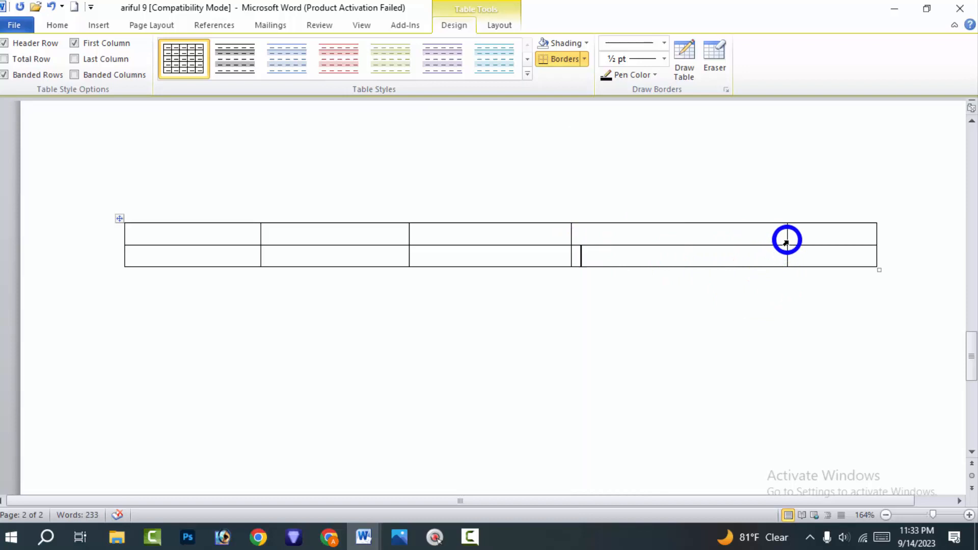
left_click_drag(786, 237, 728, 242)
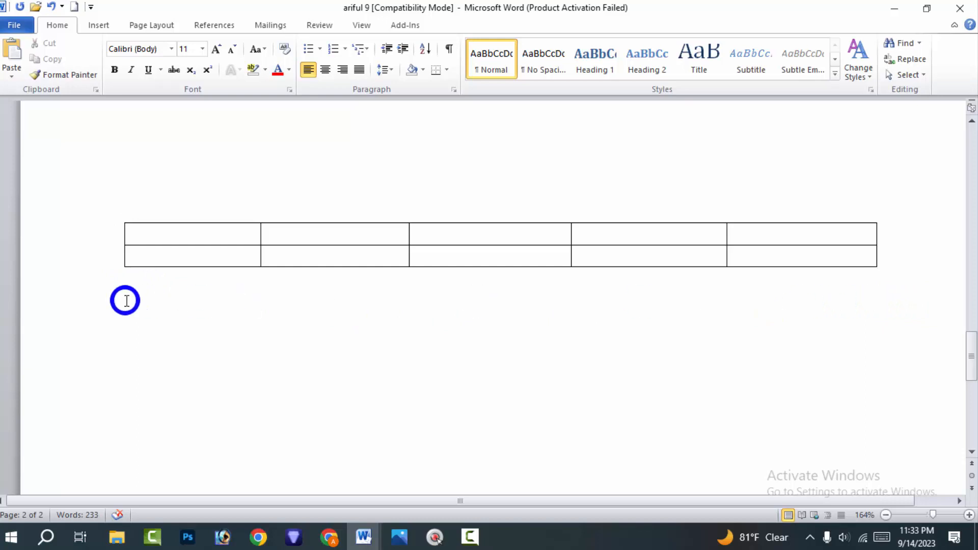
Enter dqdq and xsdas in the first two cells of the new table's top row.
left_click(129, 278)
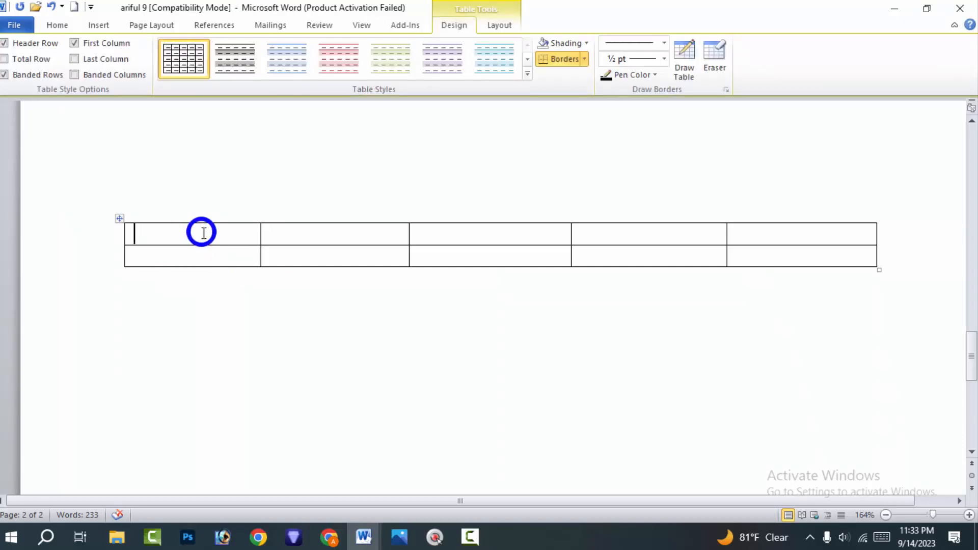
type("qdq")
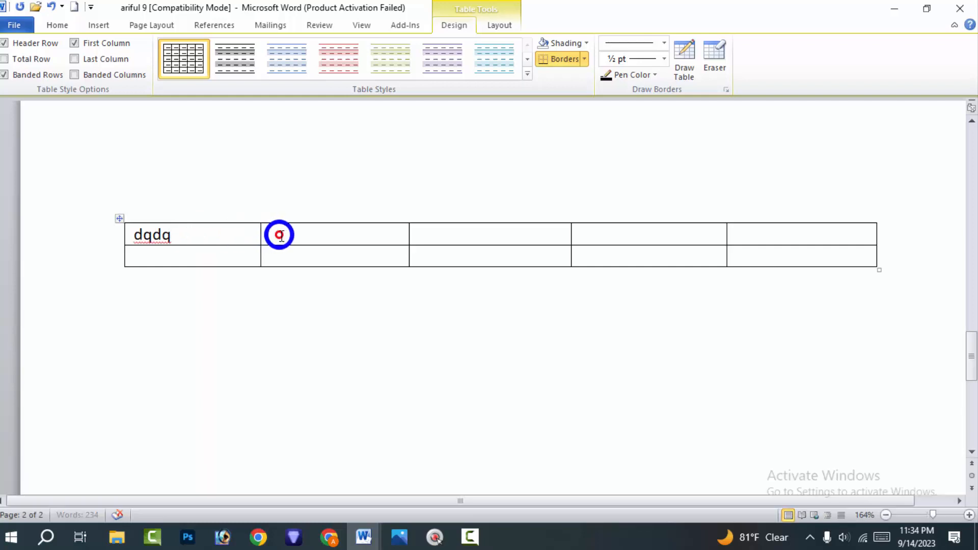
left_click(417, 234)
left_click(575, 243)
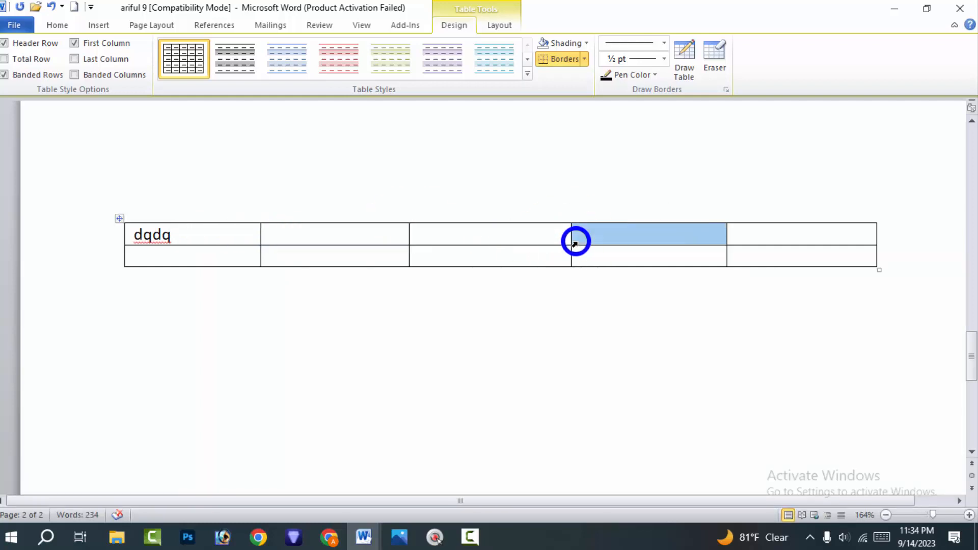
left_click(585, 292)
left_click(639, 233)
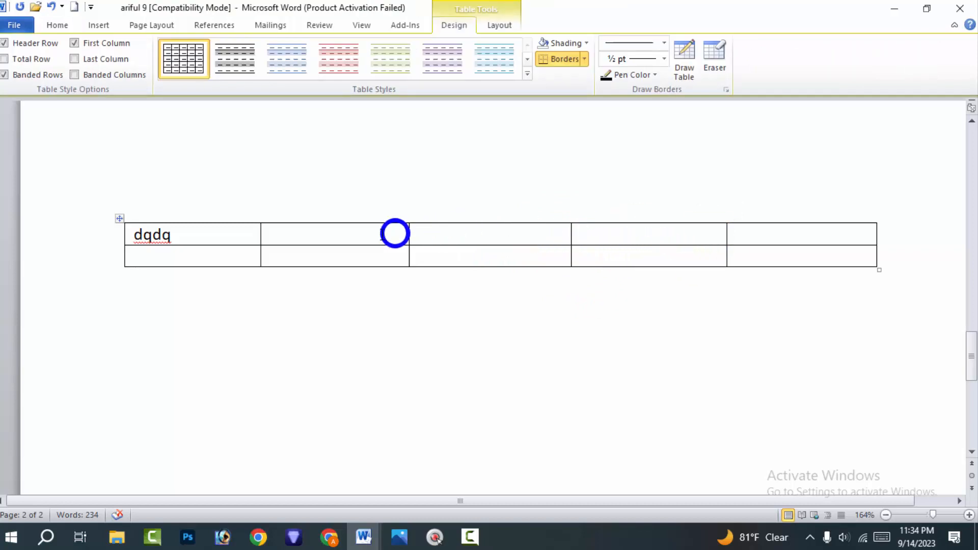
left_click(369, 231)
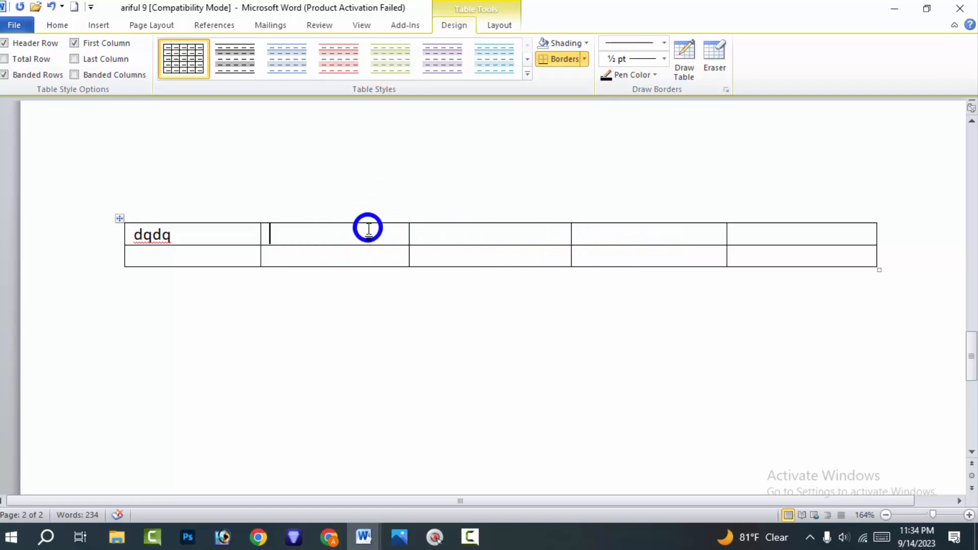
type("xsdas")
Enter VVB and VVGVG in capitals in the top row's fourth and fifth cells, leaving the third cell empty.
left_click(453, 238)
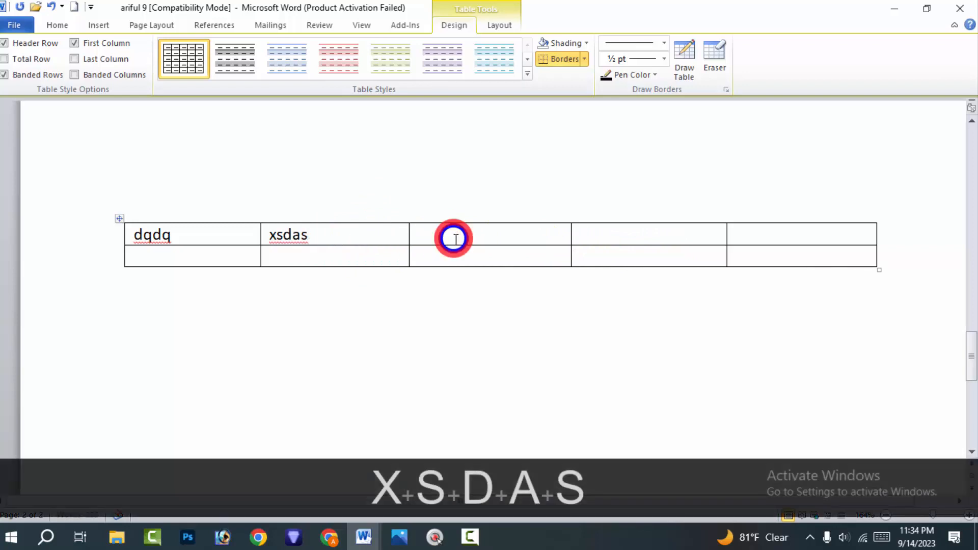
key("shift")
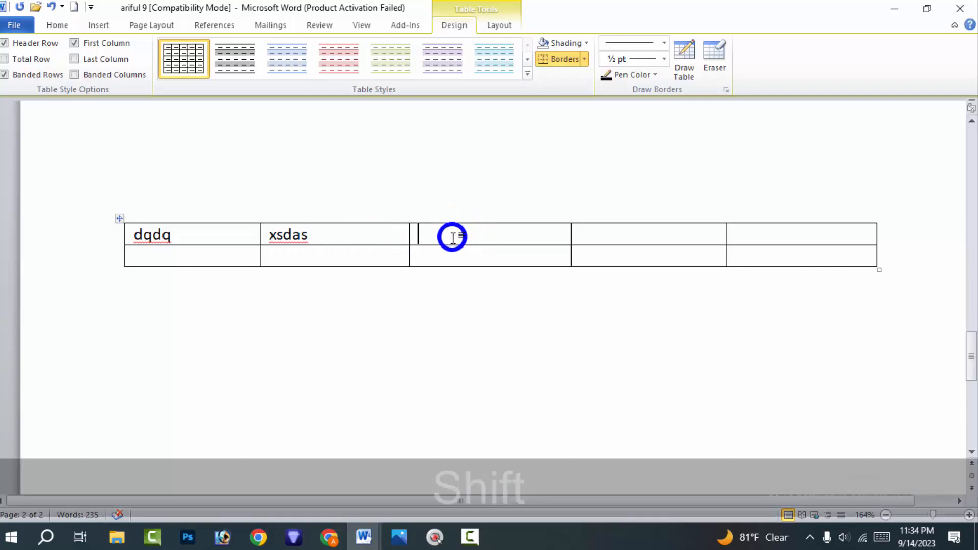
key("Caps_Lock")
left_click(543, 287)
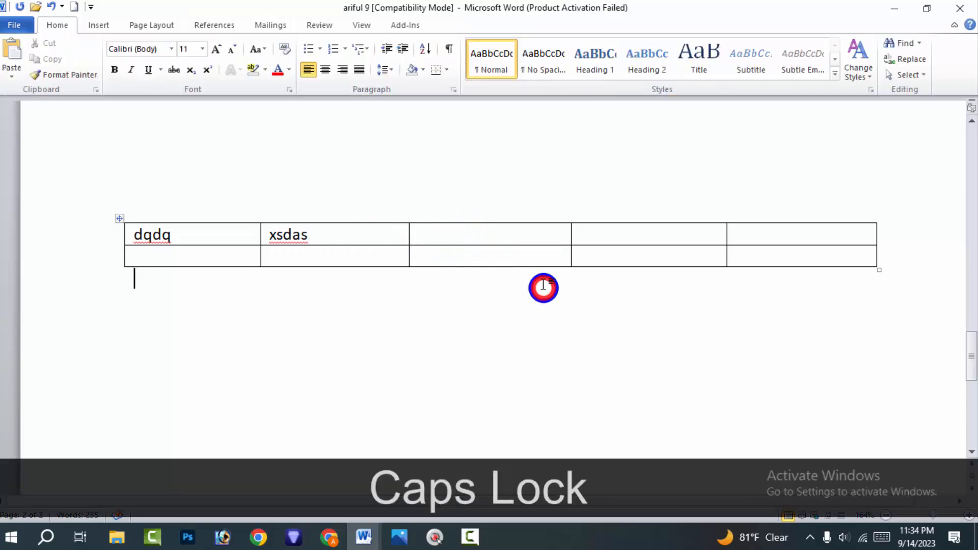
left_click(545, 238)
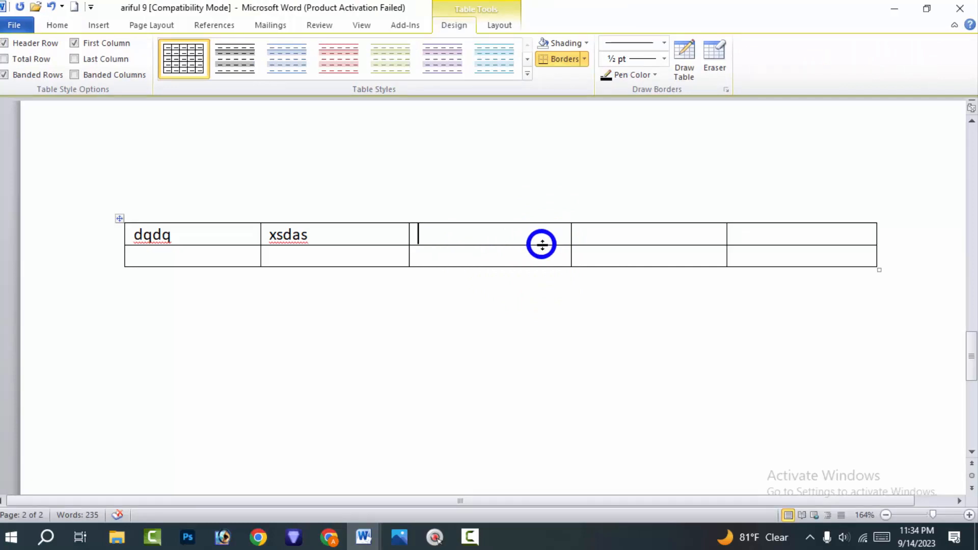
key("Tab")
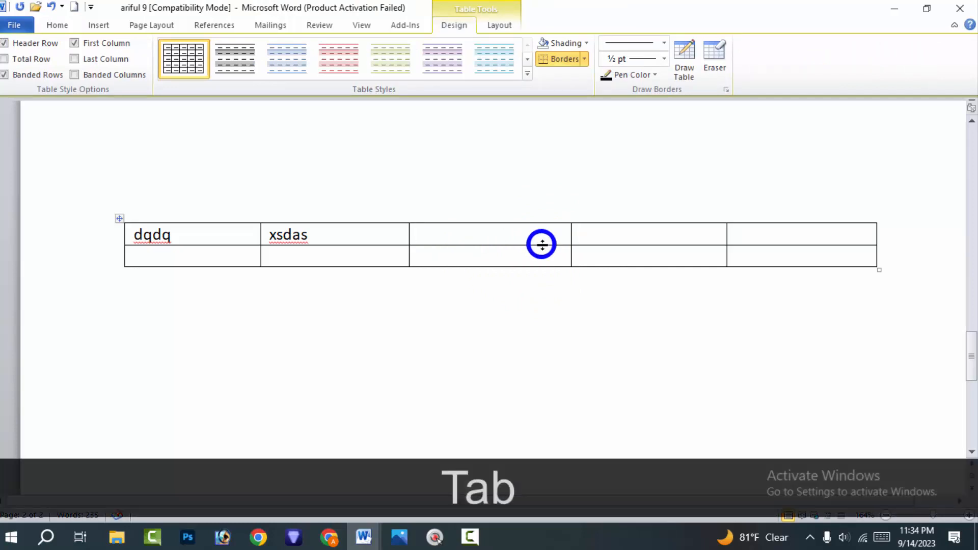
type("VVB")
key("Tab")
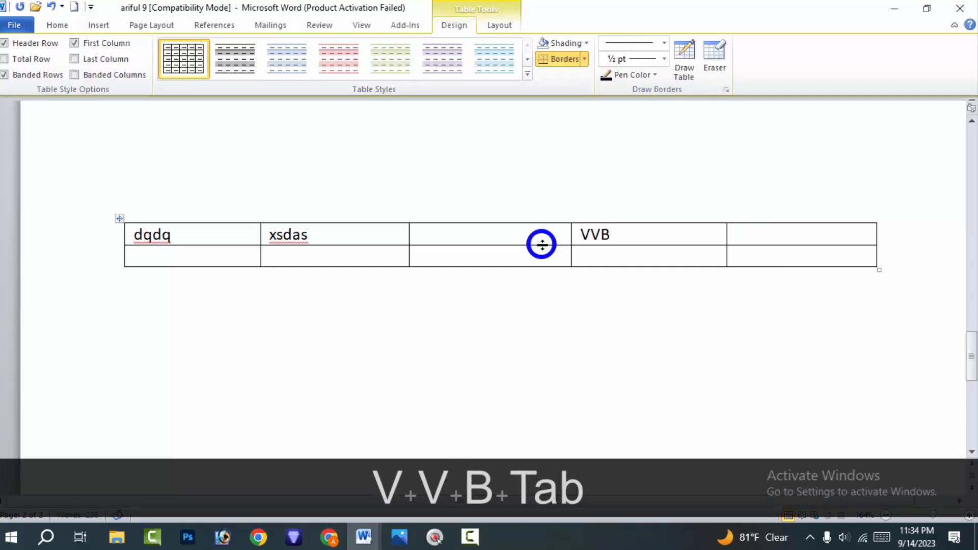
type("VVGVG")
Fill the second row's cells in order with V1, 51651, 2165216, 1+2610 and 6+2.
key("Tab")
type("V")
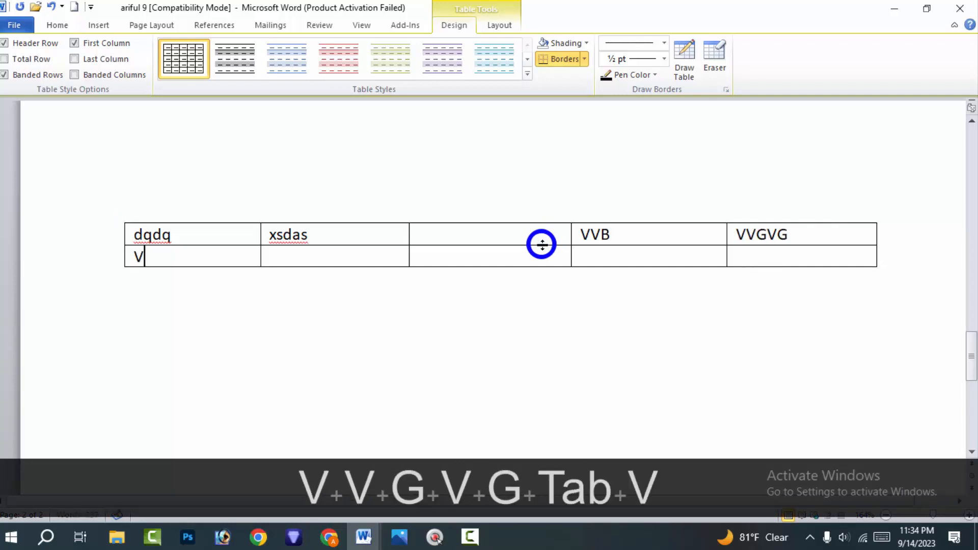
type("1")
key("Tab")
type("51651")
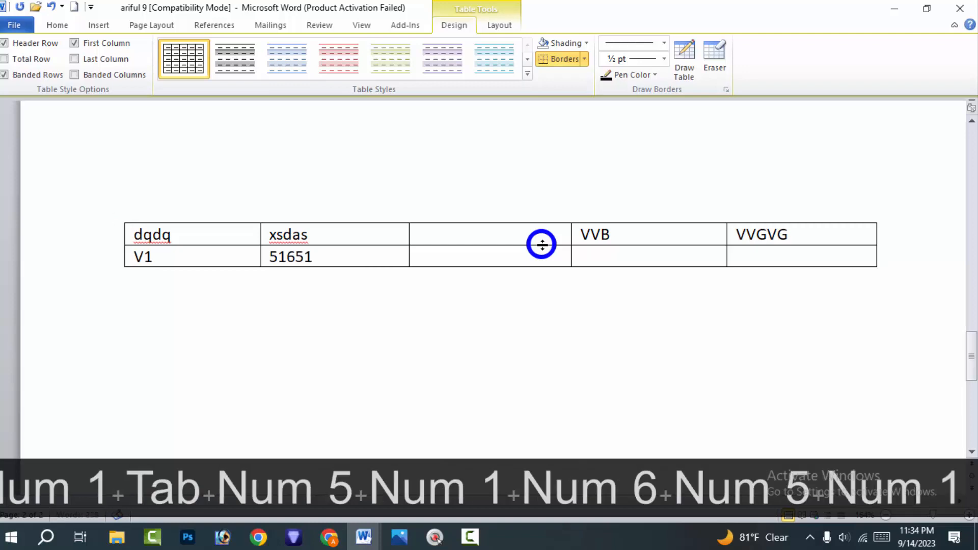
key("Tab")
type("2165216")
key("Tab")
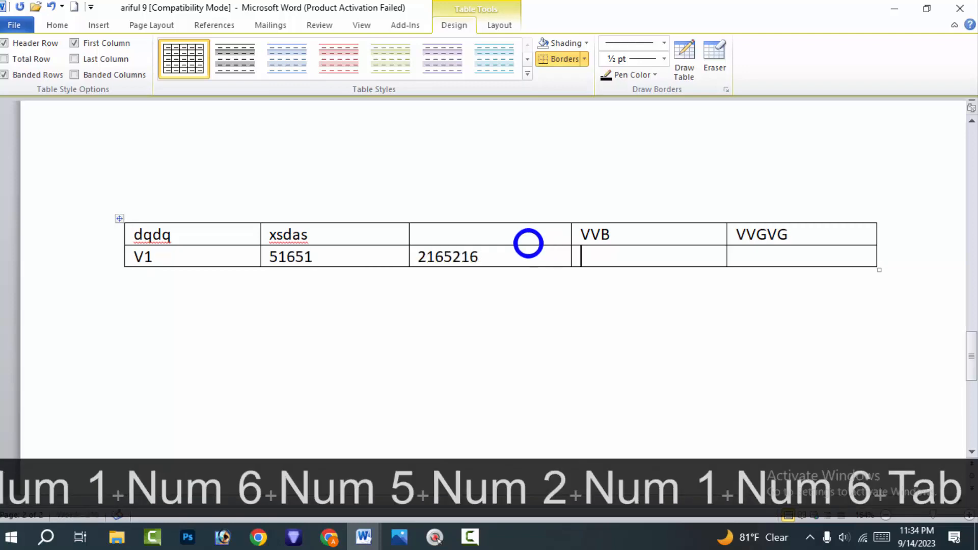
type("1+2610")
key("Tab")
type("6+2")
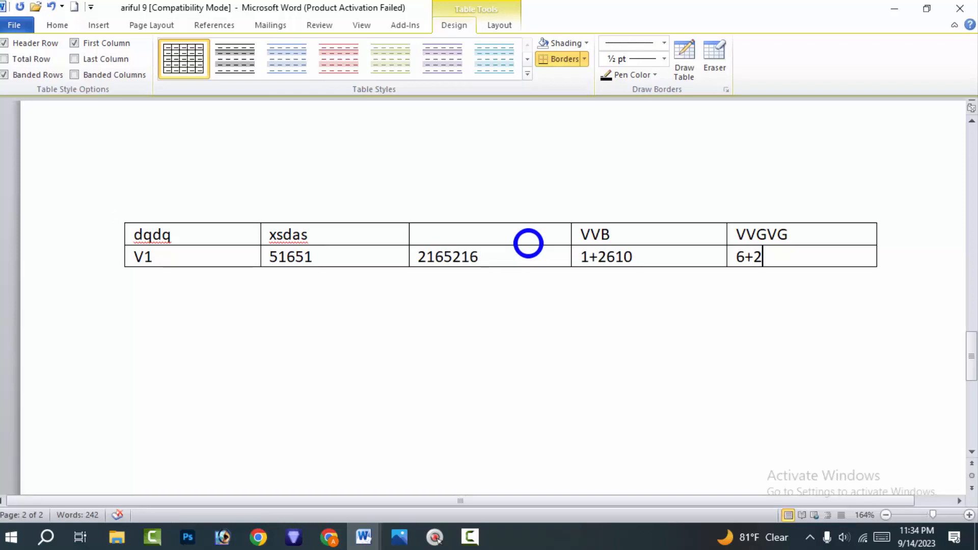
Add a third row with 6526310 in its first cell and 6521 above + in its last, and append an empty fourth row.
key("Tab")
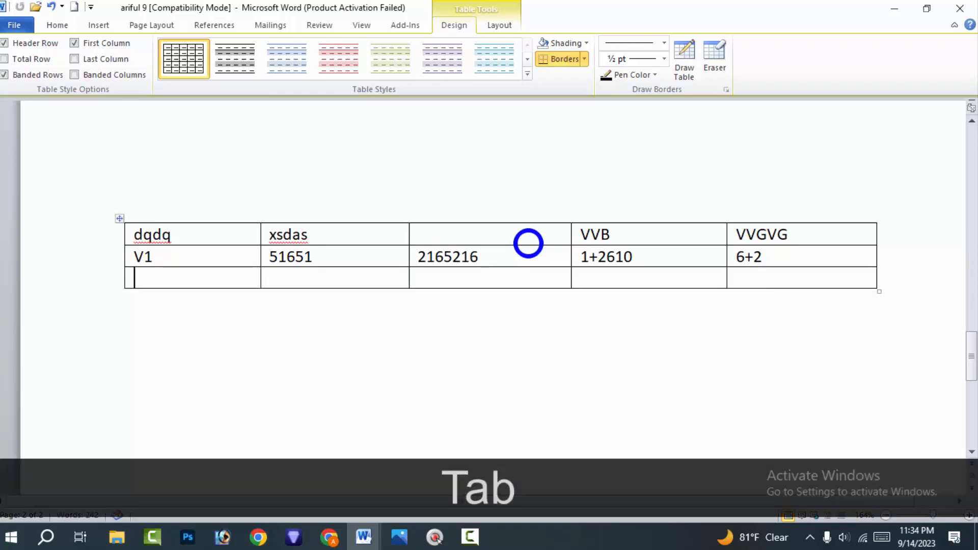
type("6526310")
key("Tab")
key("Tab")
key("Tab")
key("Tab")
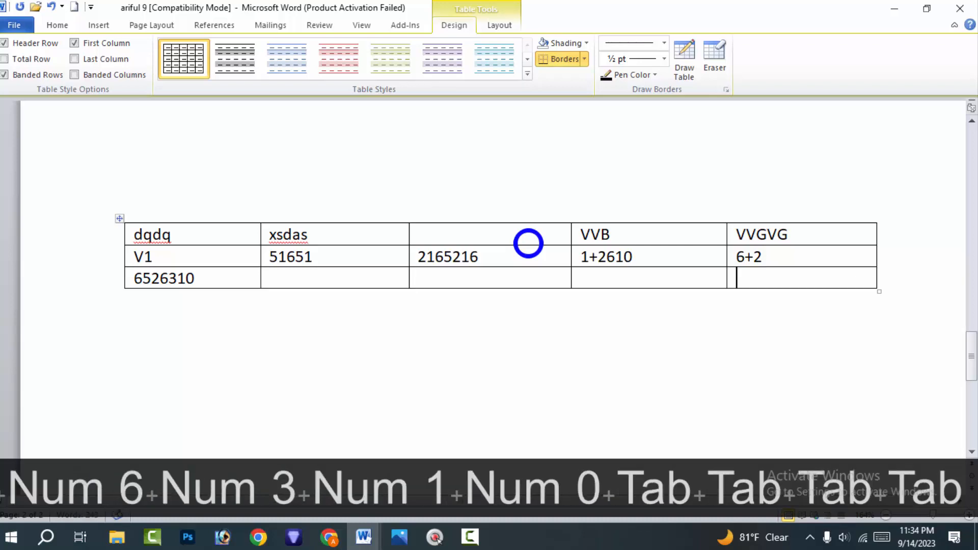
type("6521")
key("Return")
type("+")
key("Tab")
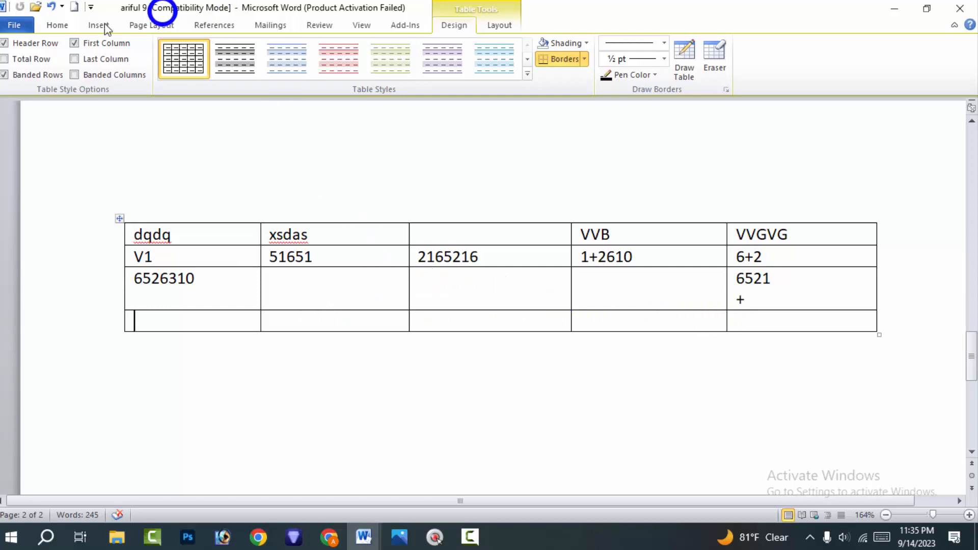
Try removing the bottom border from the first cell of the table's last row.
left_click(565, 60)
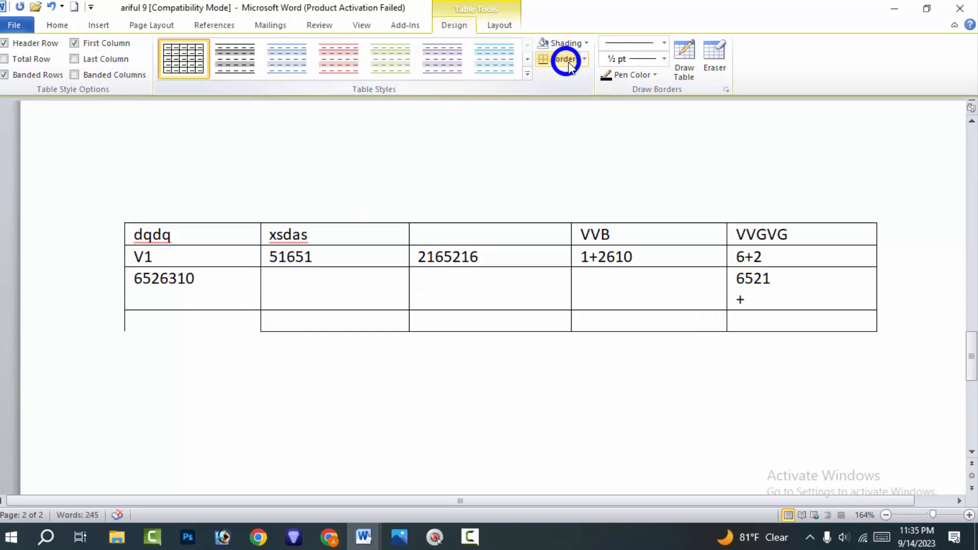
left_click(386, 200)
left_click(479, 250)
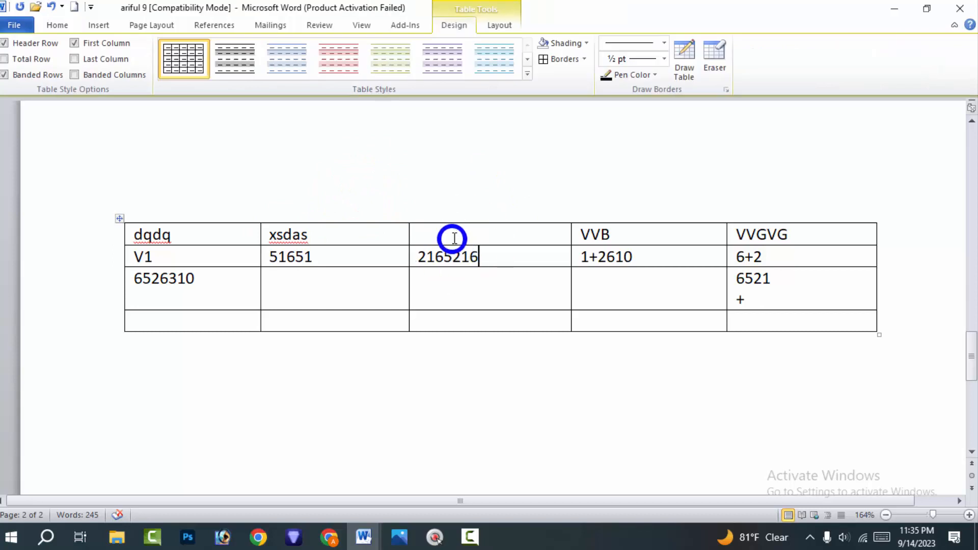
Insert leading spaces before xsdas in the top row to push the text against the cell's right border.
left_click(513, 193)
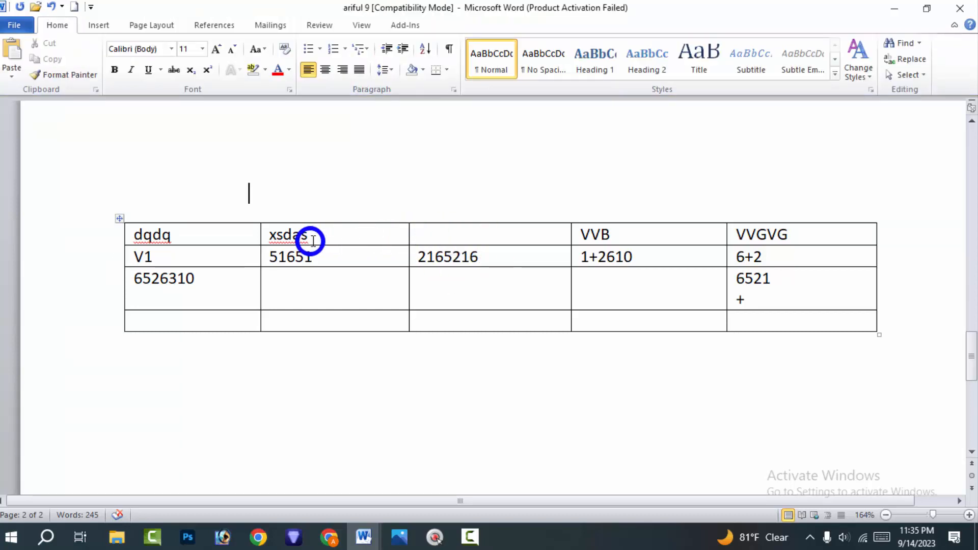
left_click_drag(313, 240, 250, 234)
left_click(367, 184)
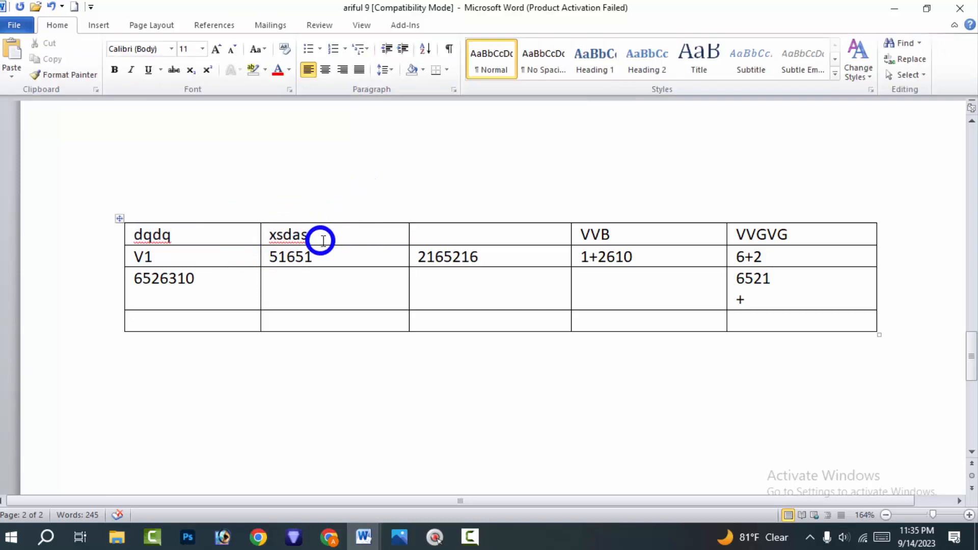
left_click_drag(324, 241, 275, 225)
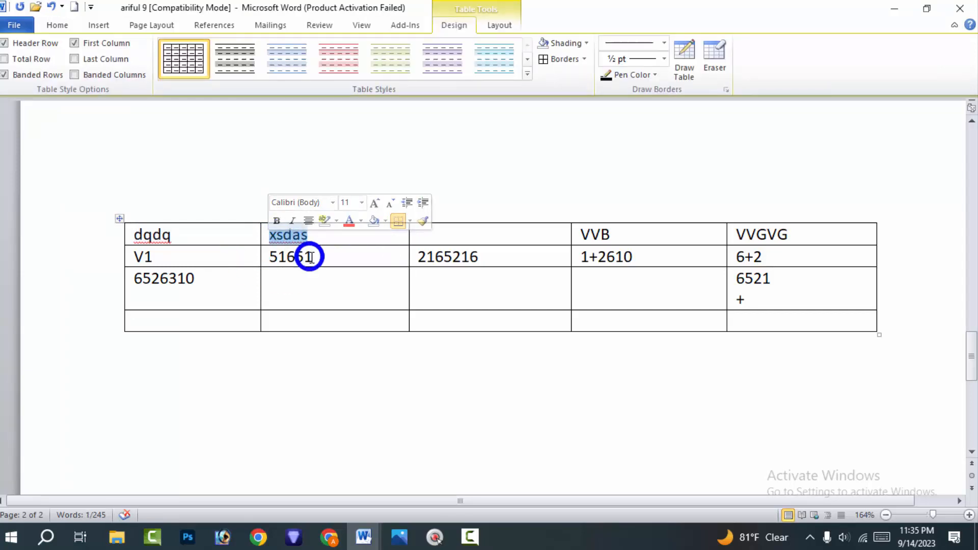
left_click(292, 237)
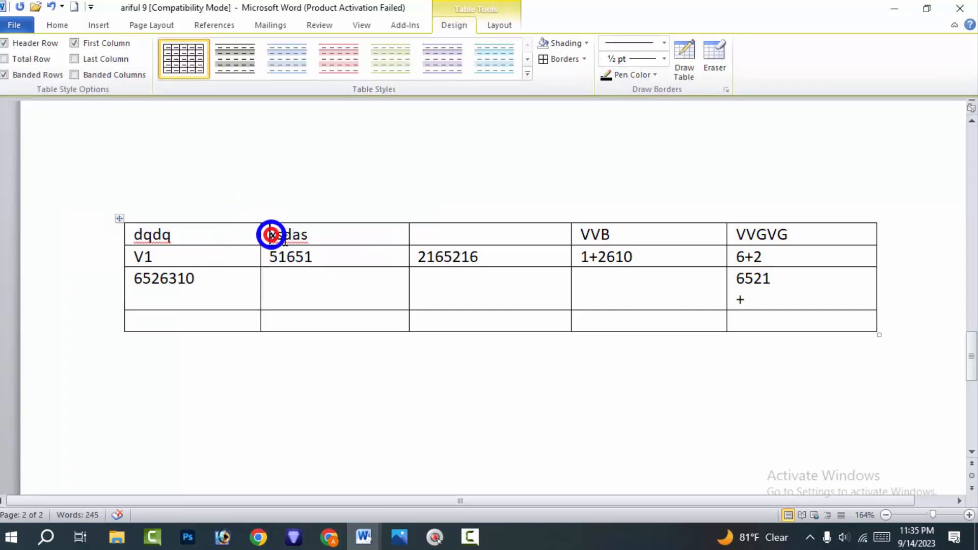
left_click(270, 234)
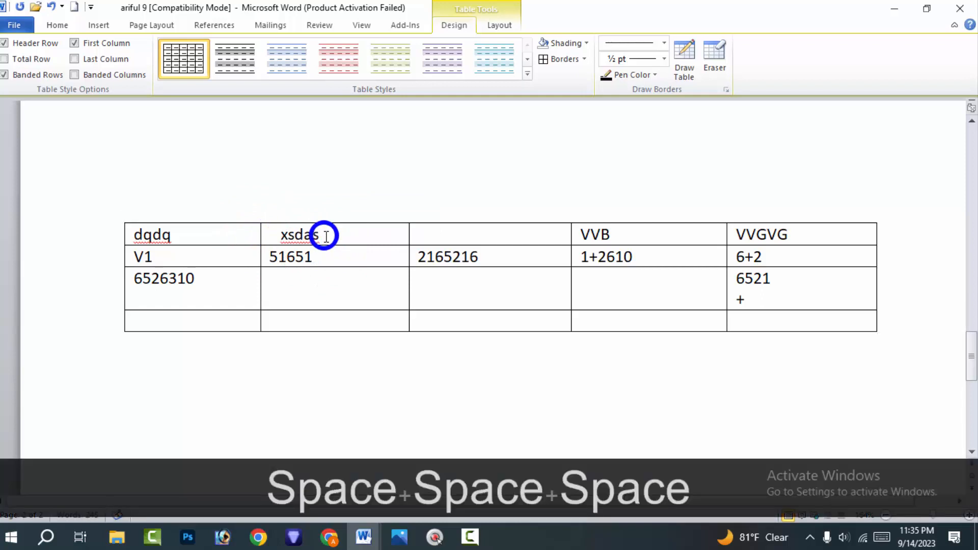
key("BackSpace")
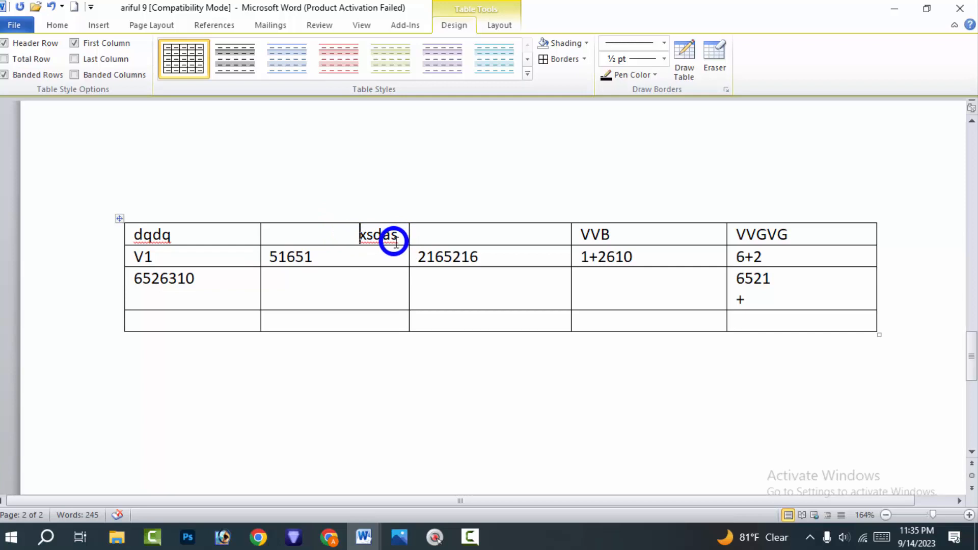
left_click_drag(397, 242, 348, 236)
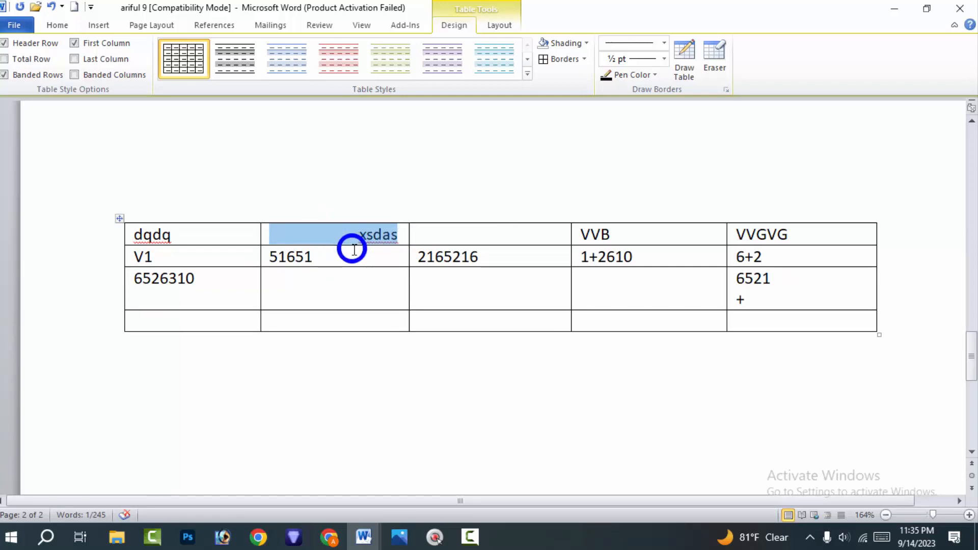
left_click(406, 237)
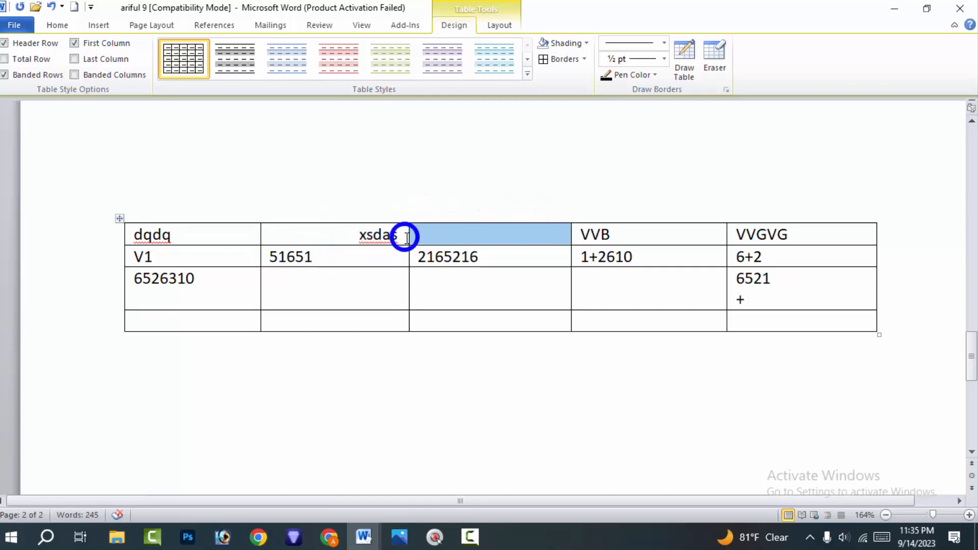
mouse_move(409, 235)
left_mouse_down()
mouse_move(499, 234)
mouse_move(406, 237)
left_mouse_up()
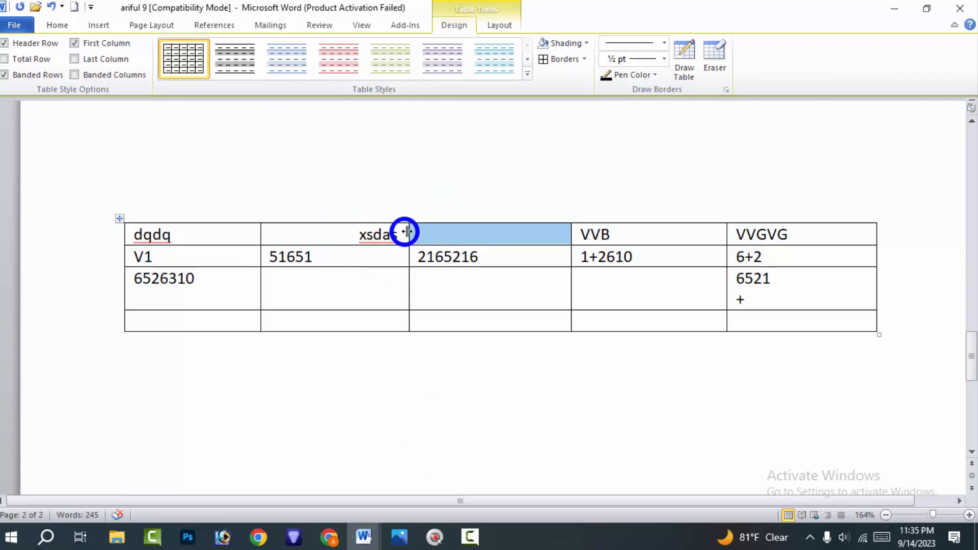
left_click(556, 193)
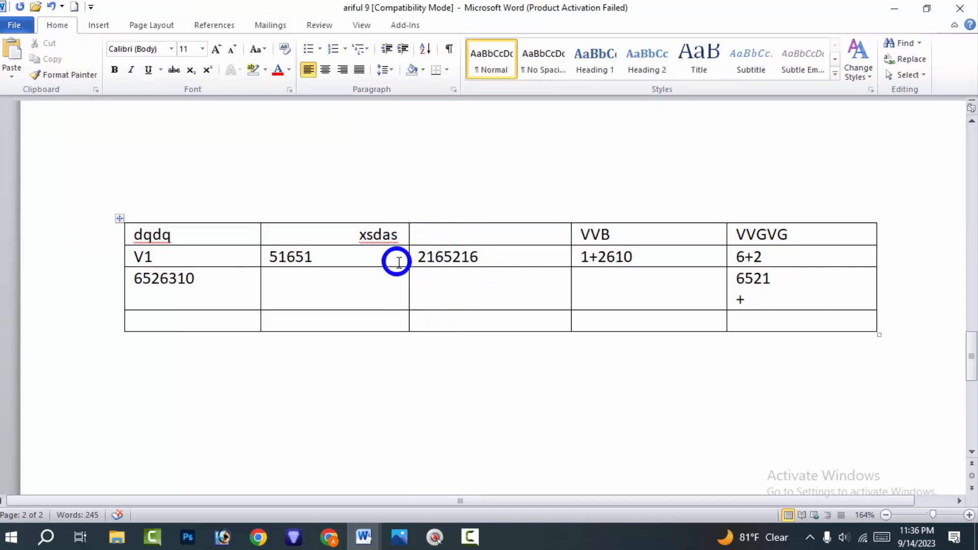
Erase the vertical borders separating the second, third and fourth cells of the table's top row.
left_click(398, 262)
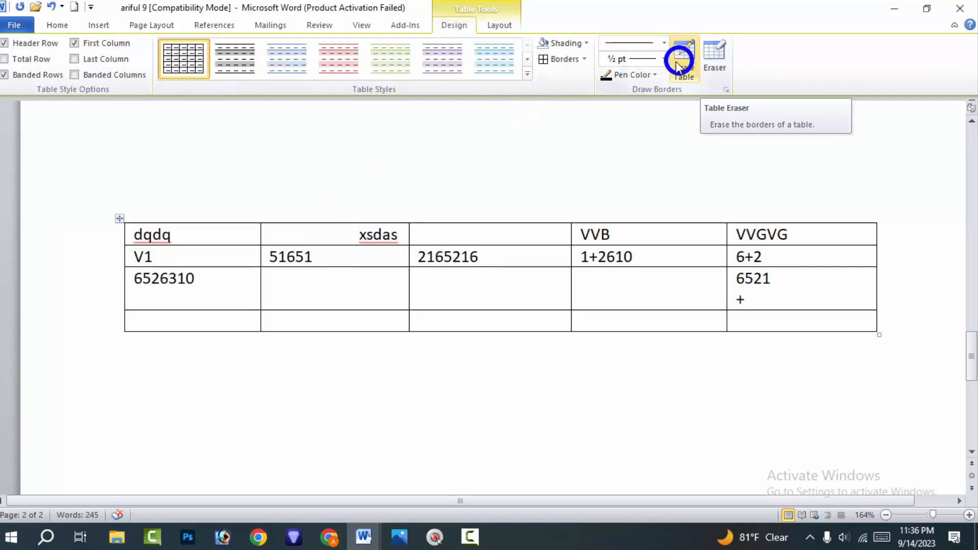
left_click(716, 60)
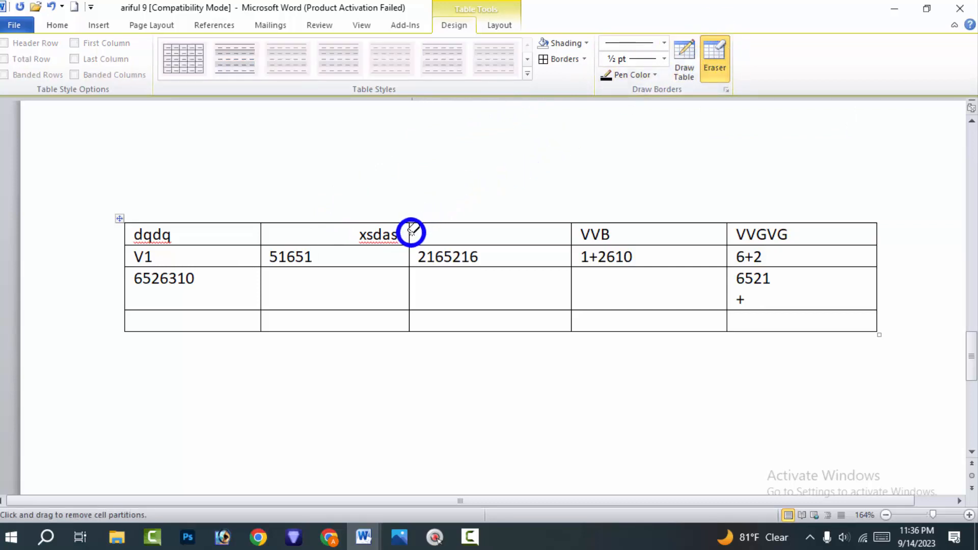
mouse_move(407, 235)
left_mouse_down()
mouse_move(591, 216)
mouse_move(563, 239)
left_mouse_up()
Try erasing the border above 2165216 and the borders between the last two rows in the first, third and last columns.
left_click(548, 269)
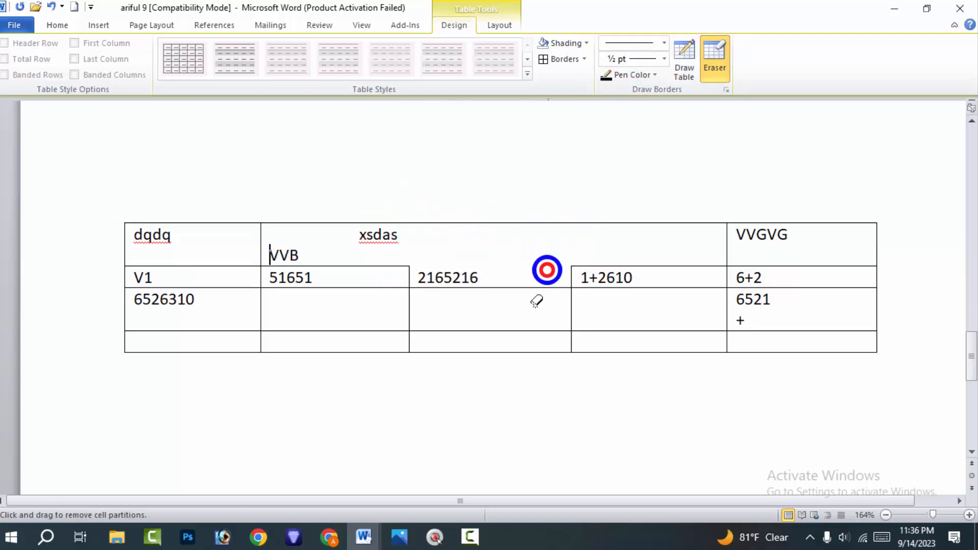
left_click(528, 333)
left_click(469, 340)
left_click(429, 338)
left_click(358, 338)
left_click(254, 343)
left_click(212, 335)
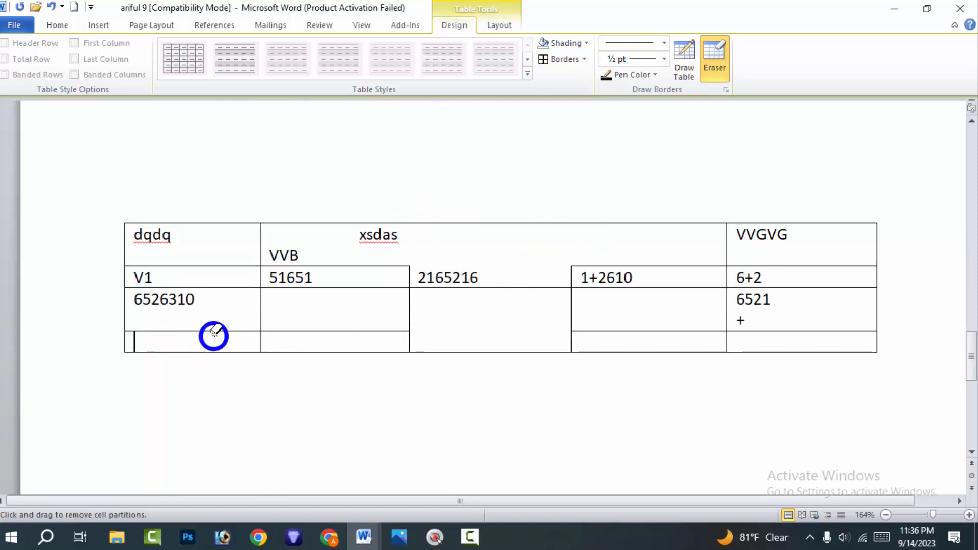
left_click(447, 332)
left_click(796, 331)
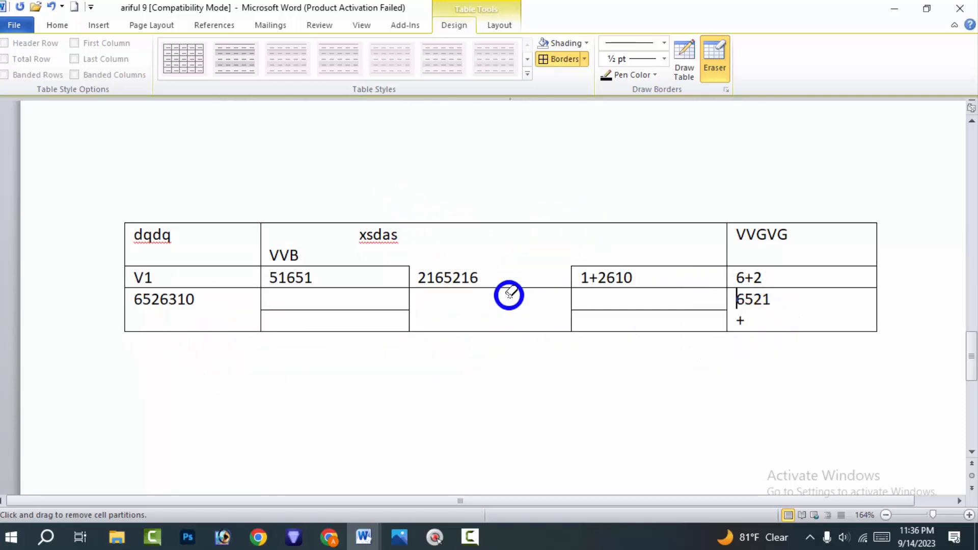
Undo the erased horizontal borders, including a repeated erasure above the 2165216 cell, and stop erasing.
key("ctrl+z")
key("ctrl+z")
key("ctrl+z")
key("ctrl+z")
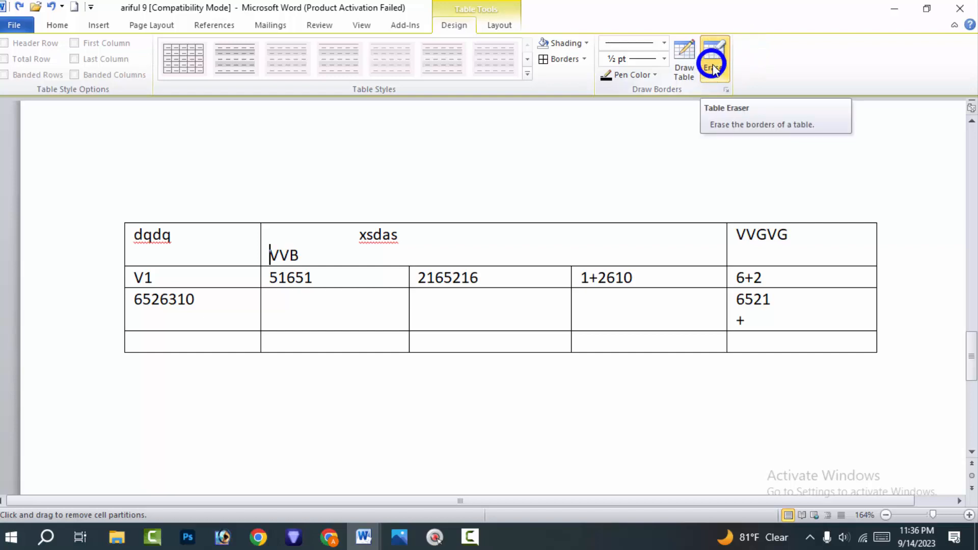
left_click(553, 267)
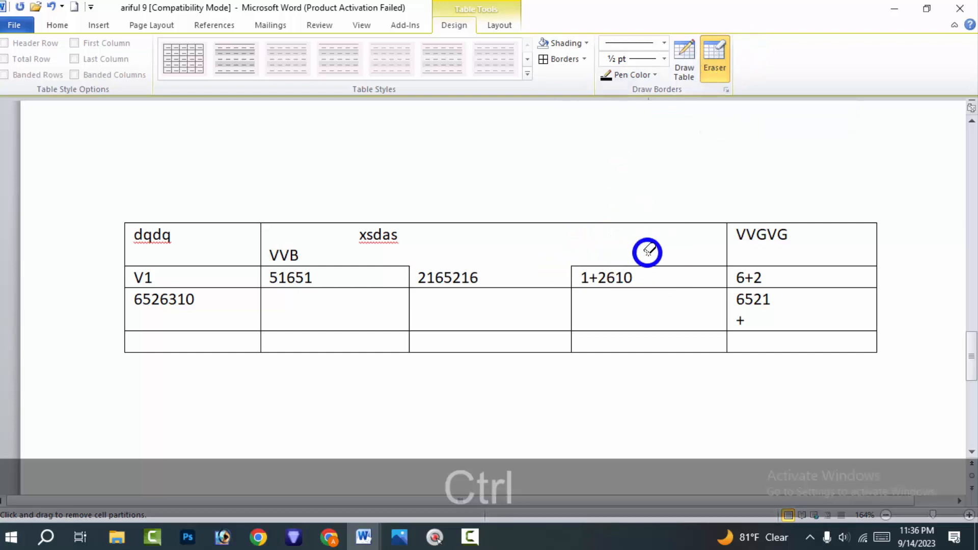
key("ctrl+z")
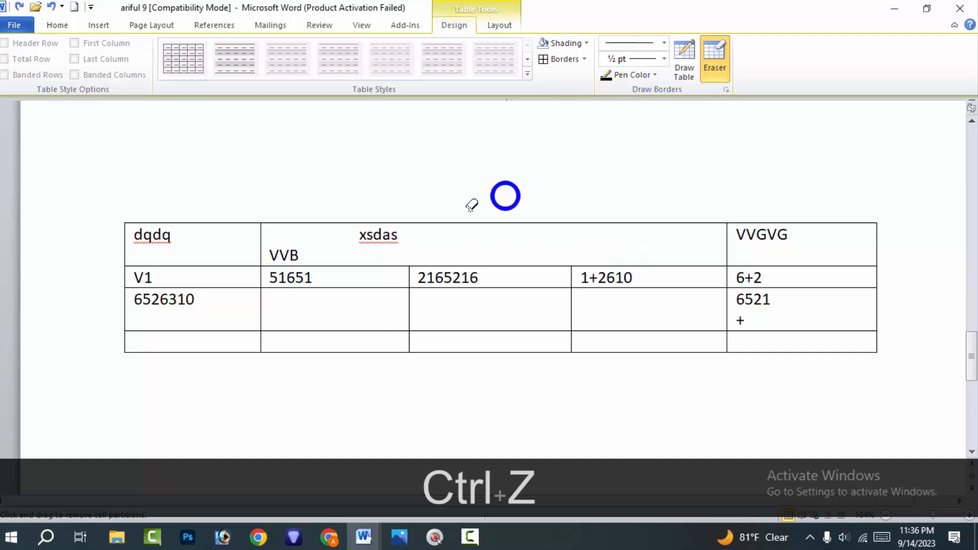
left_click(710, 53)
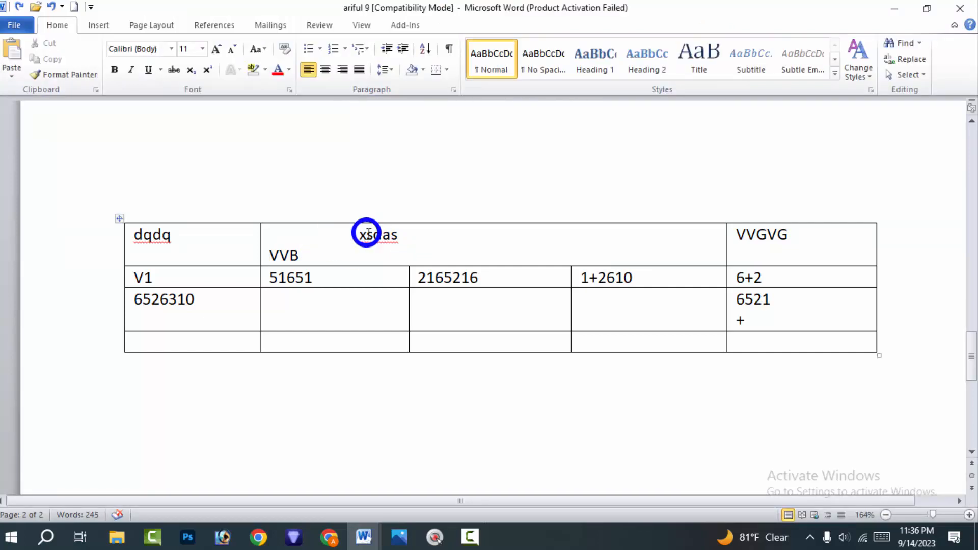
Insert more spaces before xsdas in the merged top-row cell to shift the text above the 1+2610 cell.
left_click_drag(360, 235, 481, 233)
left_click(431, 245)
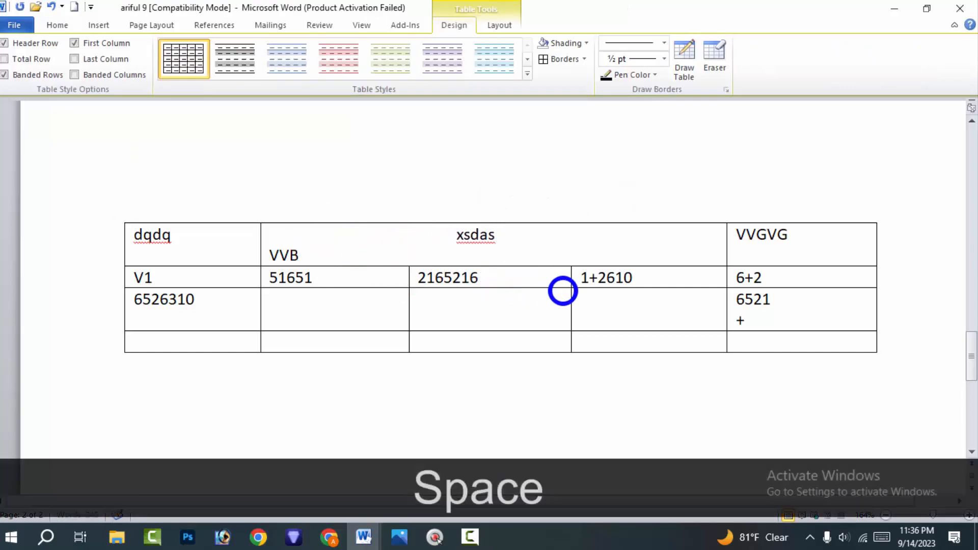
left_click_drag(542, 230, 450, 232)
left_click(542, 246)
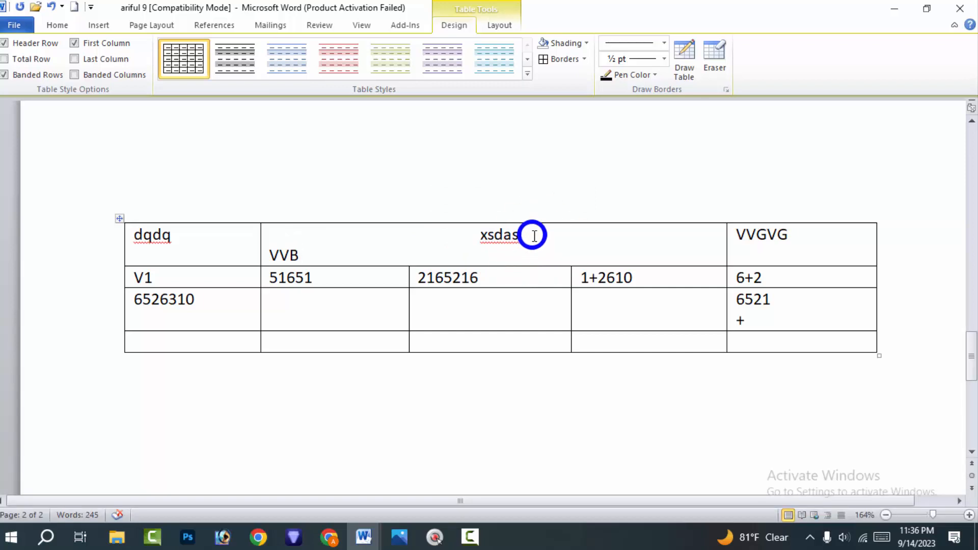
left_click(482, 233)
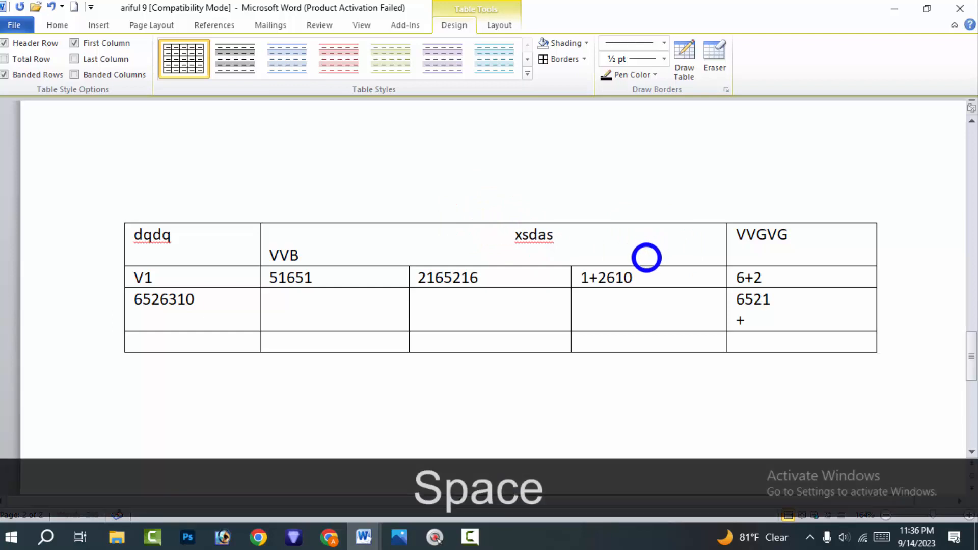
left_click(493, 252)
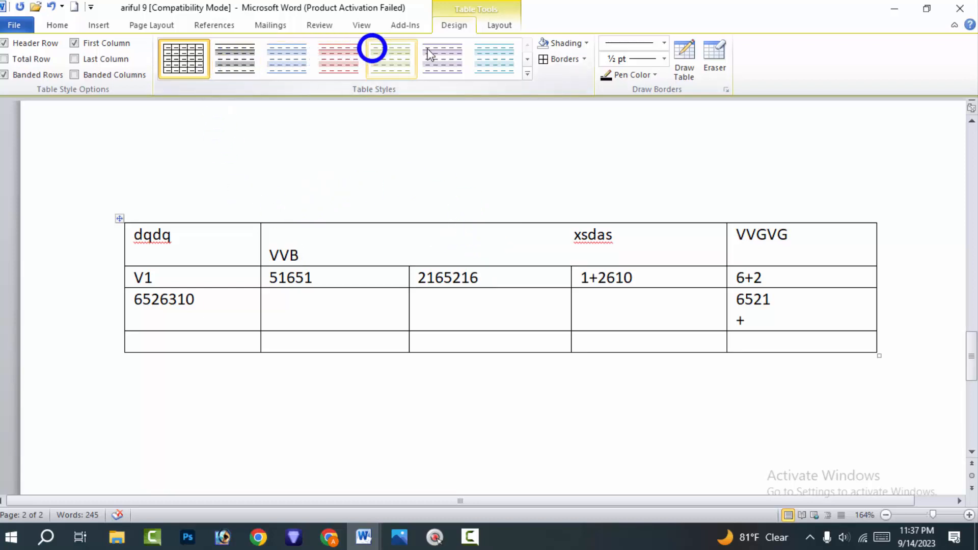
Browse the built-in table styles without applying one, and review the social networks table and the practice table.
left_click(528, 74)
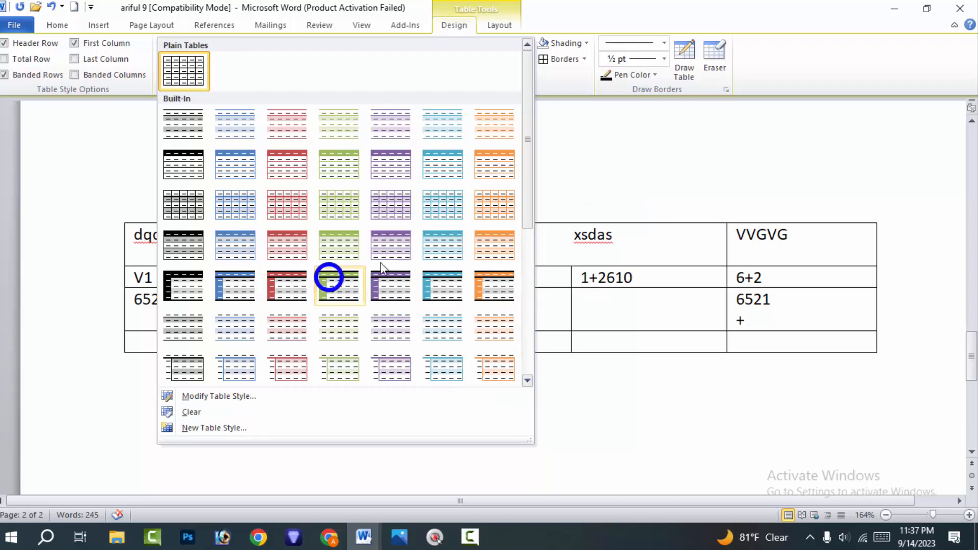
left_click(618, 174)
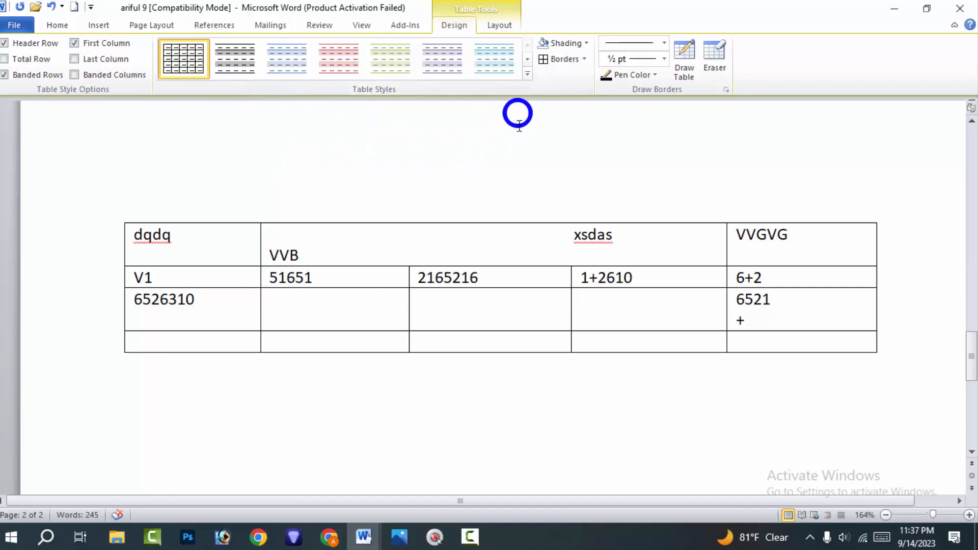
scroll(418, 209, "up", 8)
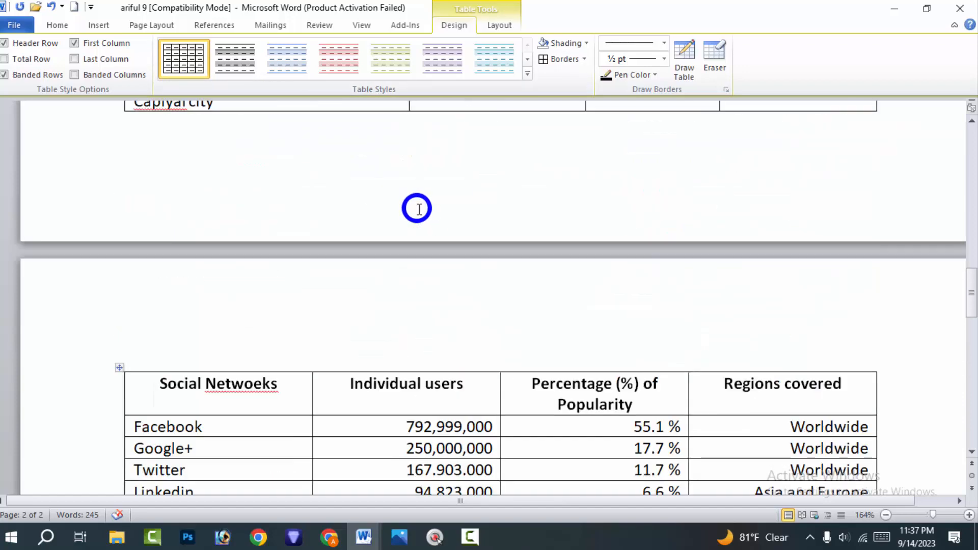
scroll(417, 207, "down", 3)
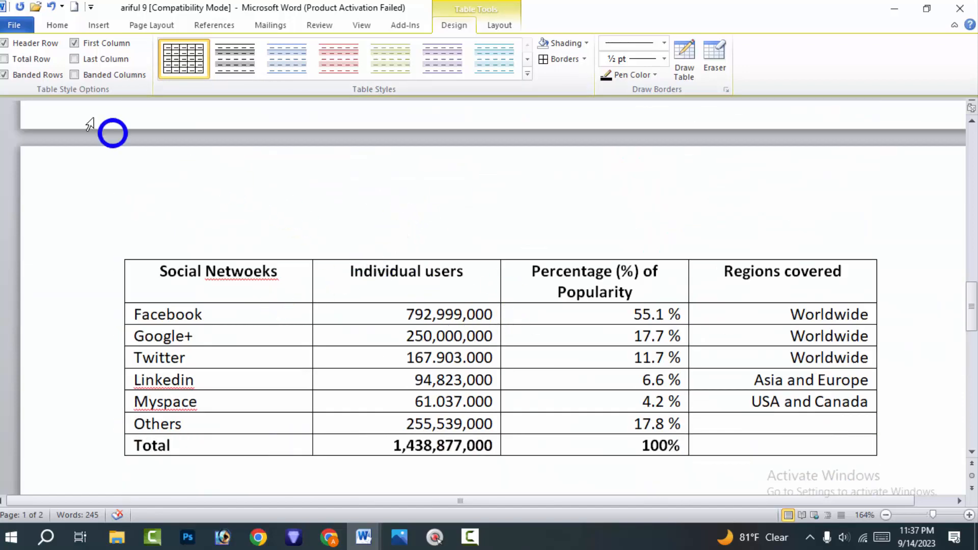
left_click(59, 24)
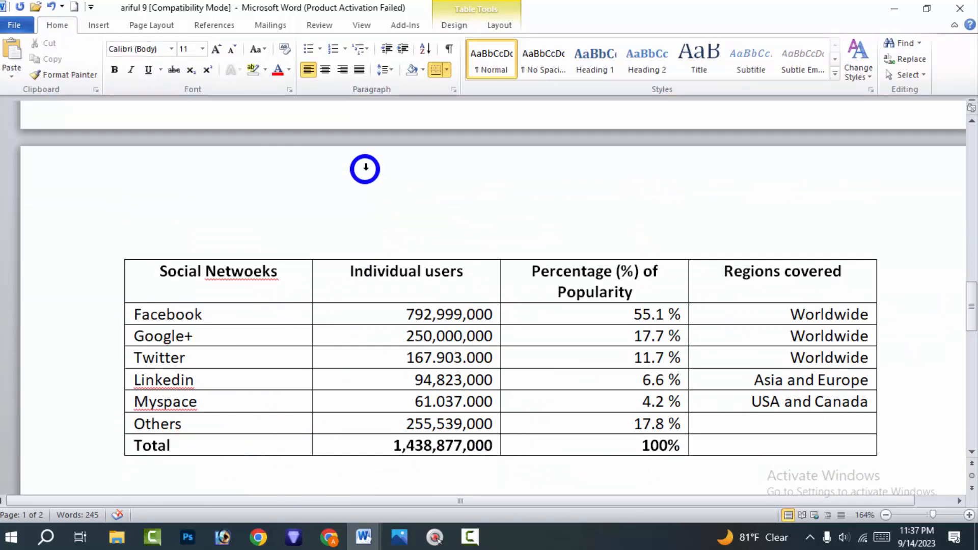
scroll(365, 171, "down", 6)
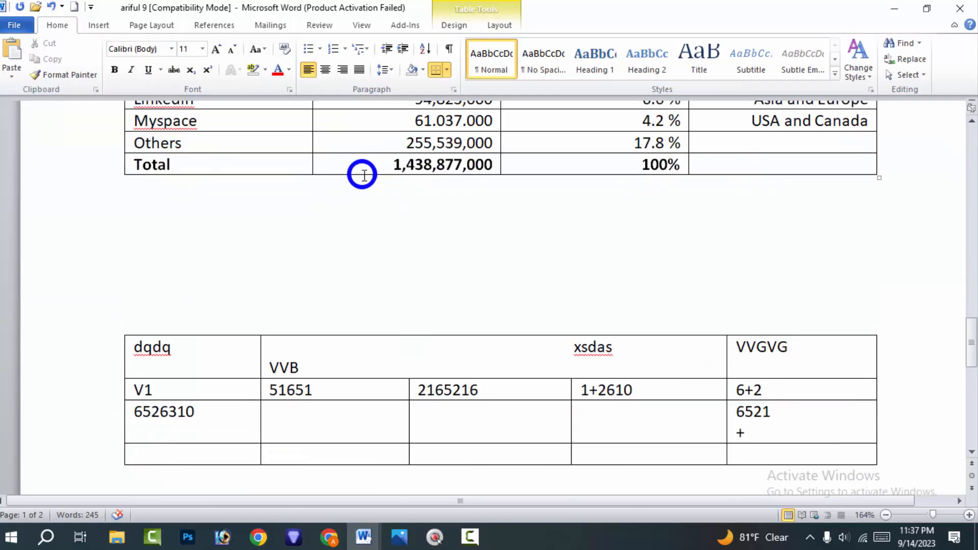
scroll(361, 180, "up", 5)
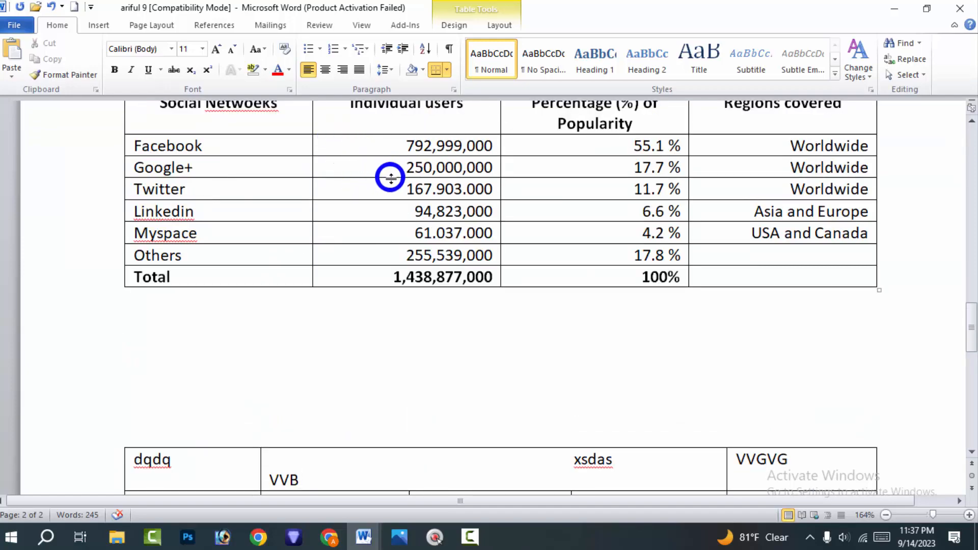
scroll(393, 183, "up", 5)
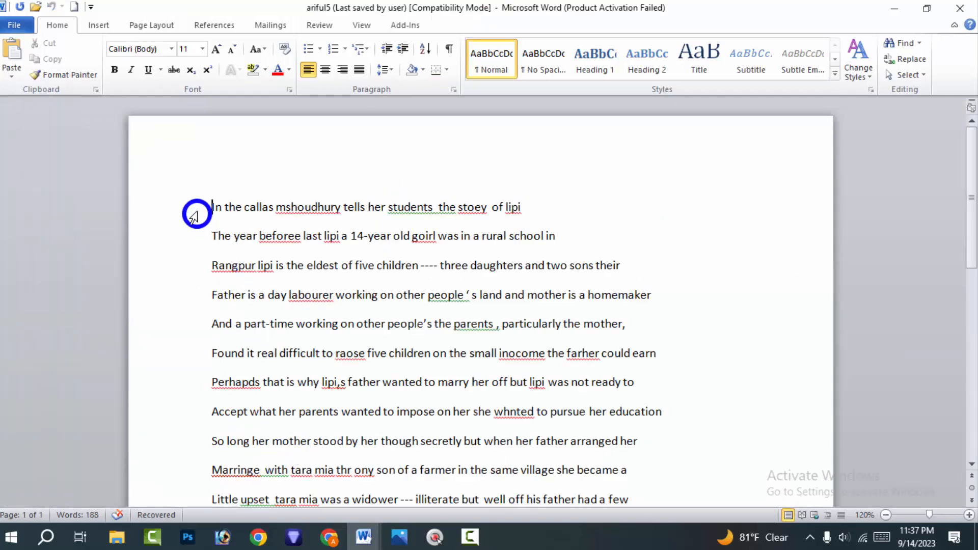
left_click(201, 209)
left_click_drag(240, 224, 459, 406)
scroll(395, 367, "down", 4)
left_click(387, 437)
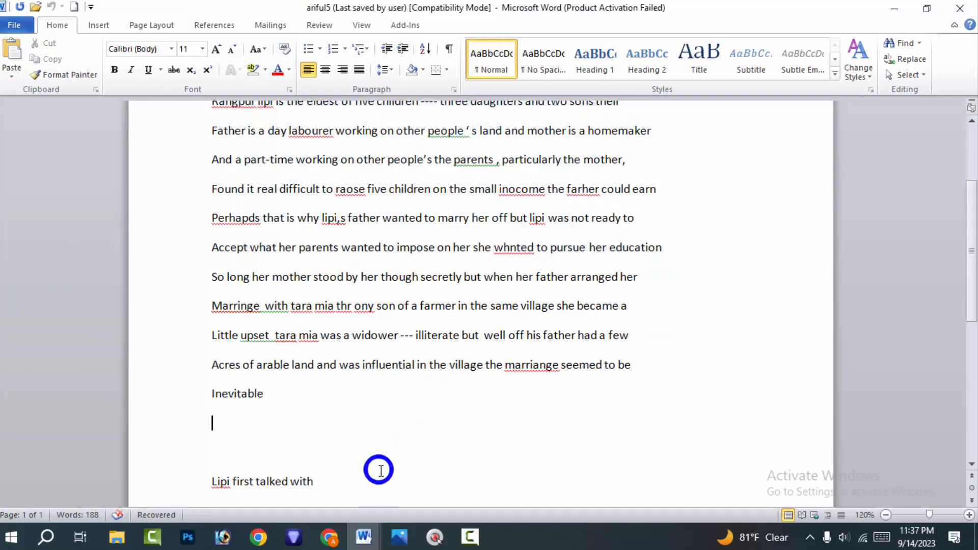
scroll(293, 397, "up", 4)
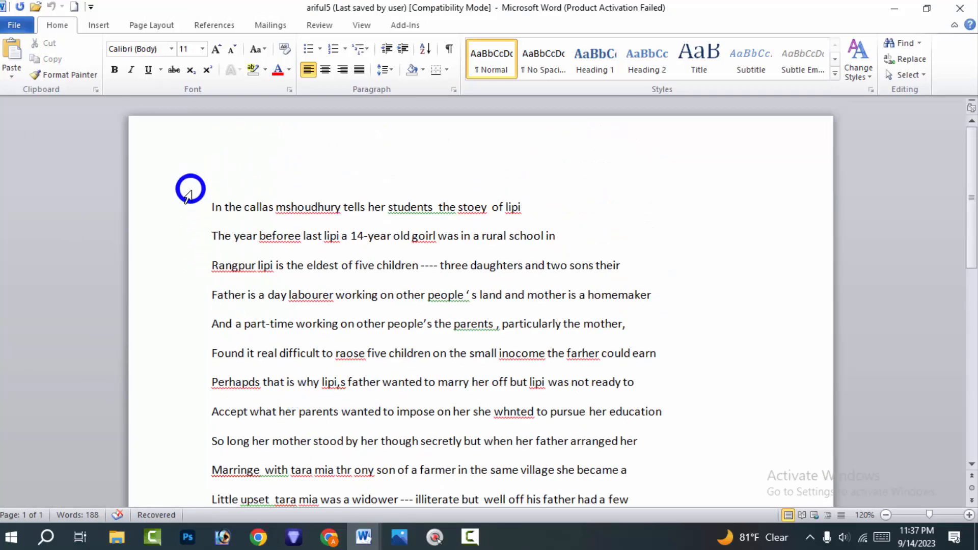
left_click_drag(186, 199, 422, 440)
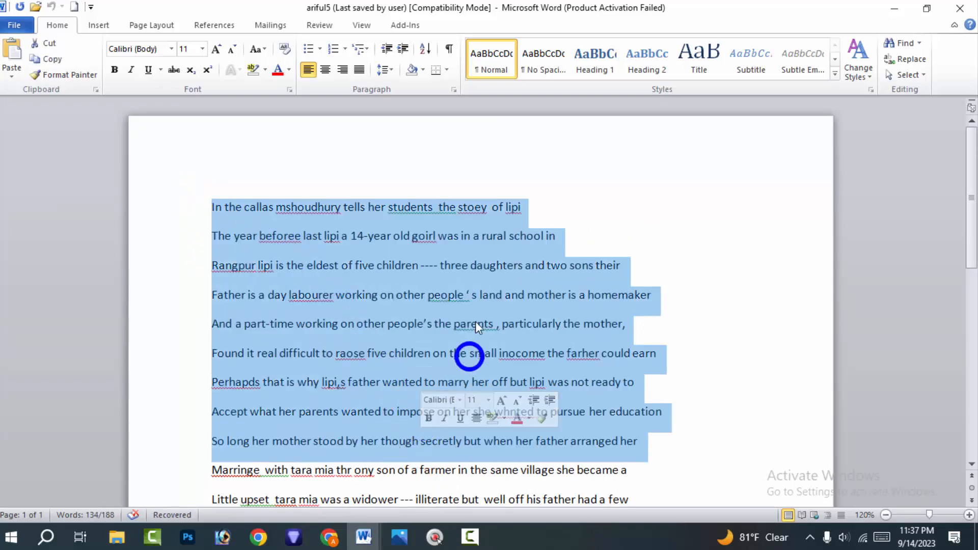
left_click(576, 179)
Try justified and centred alignment on the passage from its first line through Inevitable, and return it to left alignment.
left_click_drag(188, 210, 396, 368)
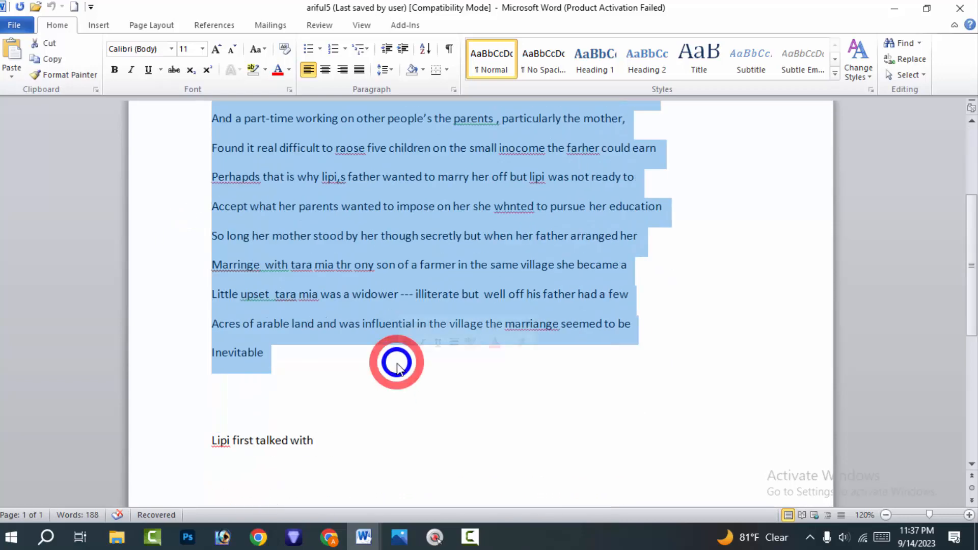
scroll(395, 367, "up", 3)
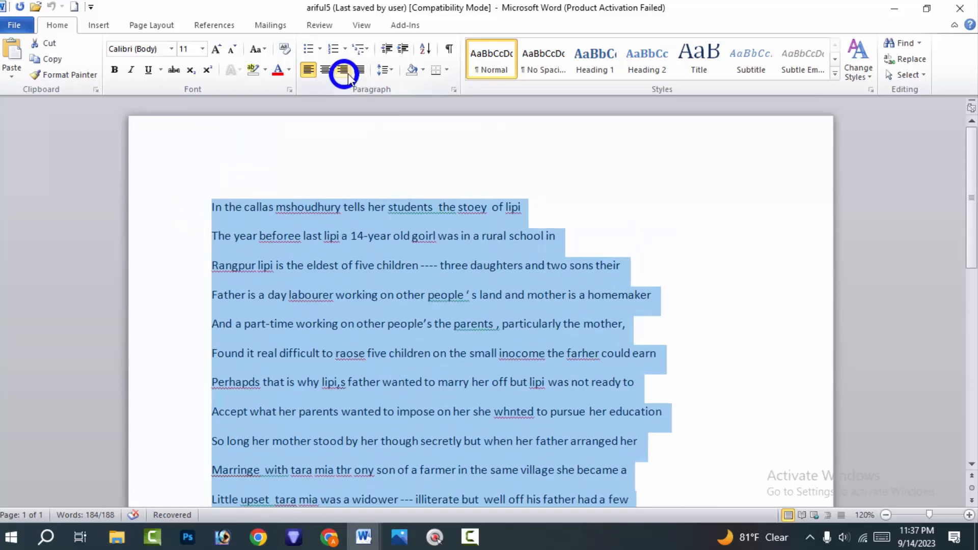
left_click(357, 70)
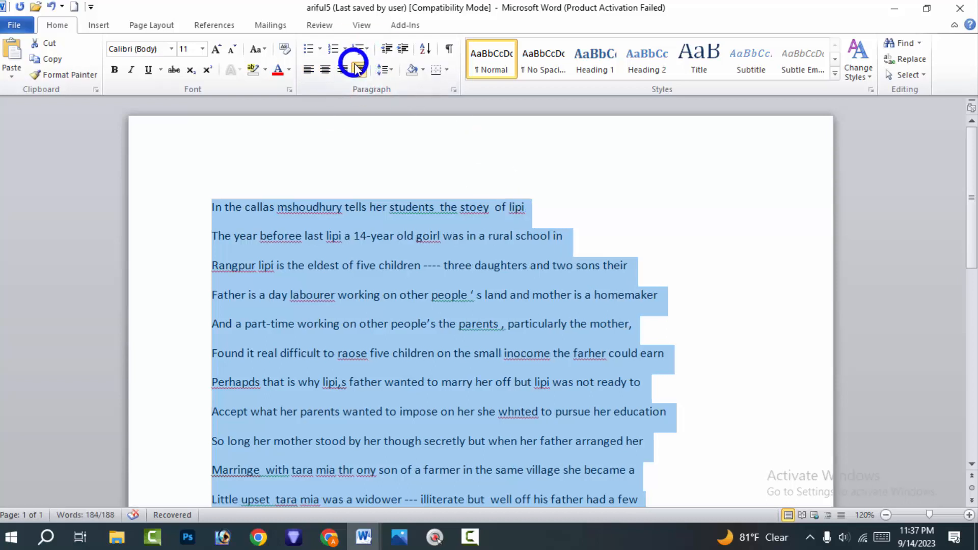
left_click(326, 70)
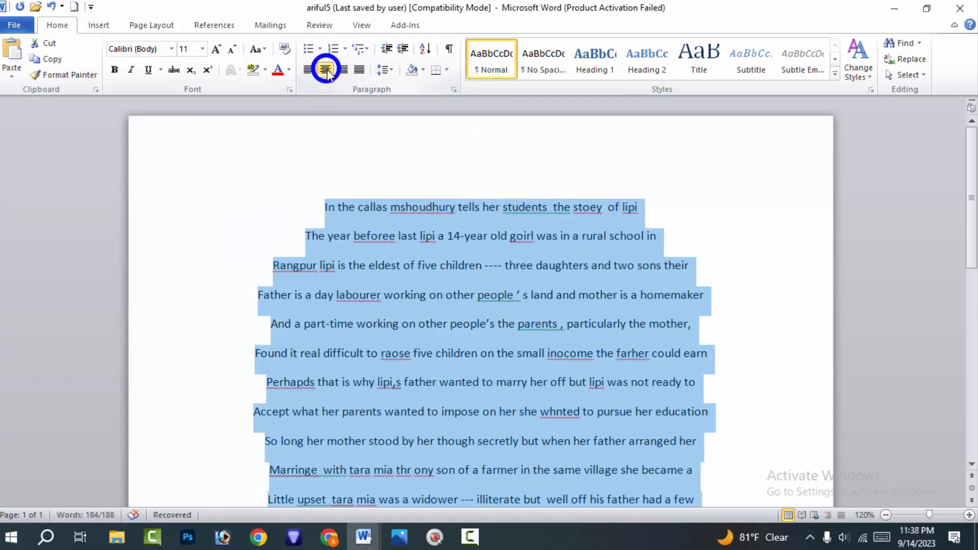
left_click(308, 70)
left_click(349, 161)
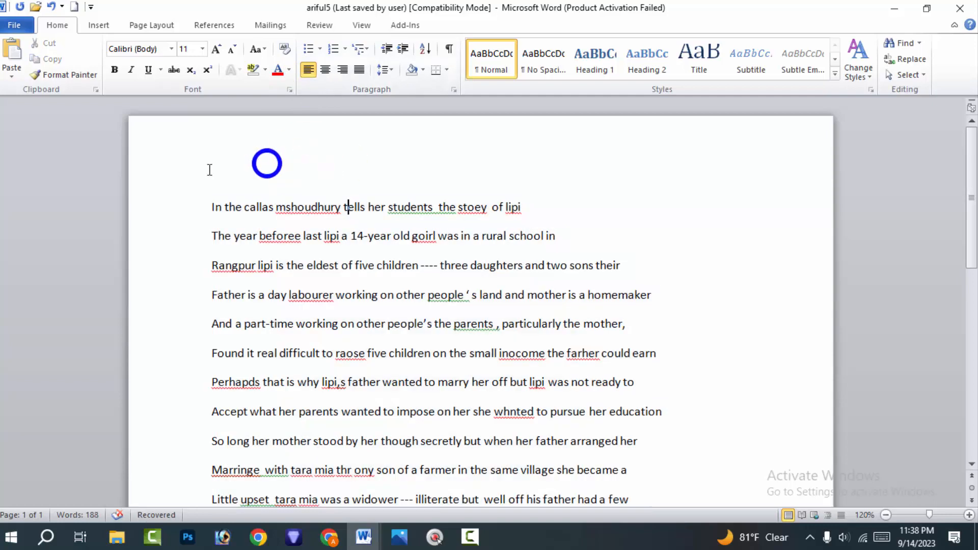
Apply All Borders to every line of the passage from the first line through Inevitable.
left_click_drag(203, 172, 520, 427)
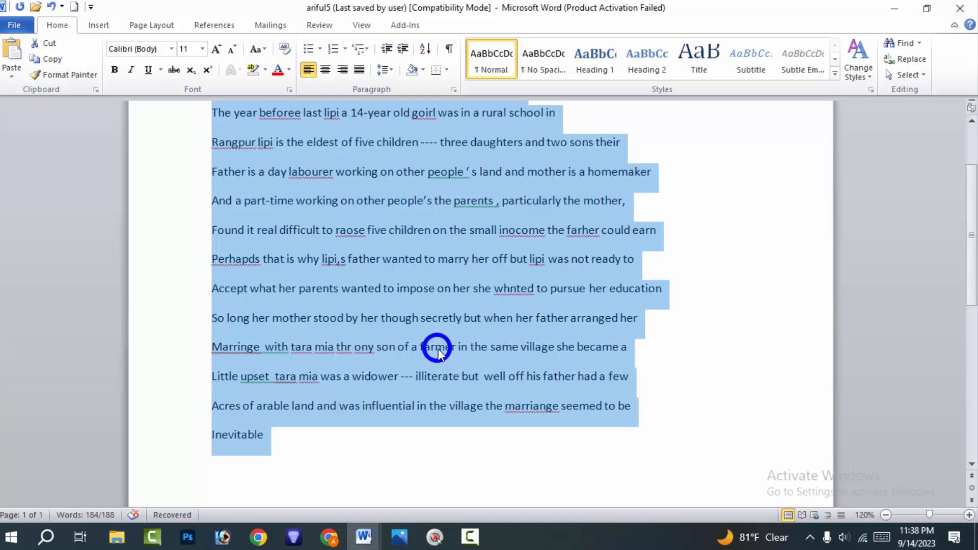
left_click(447, 70)
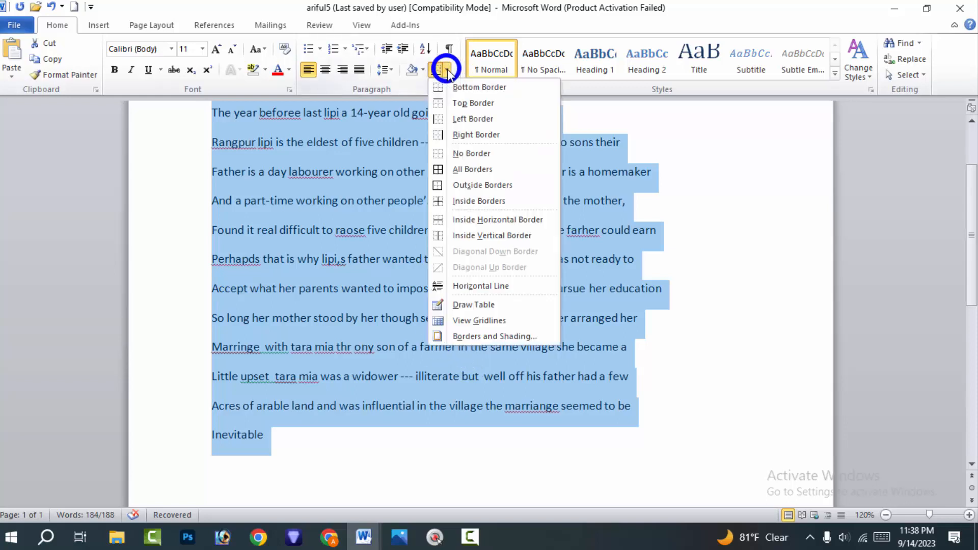
left_click(461, 169)
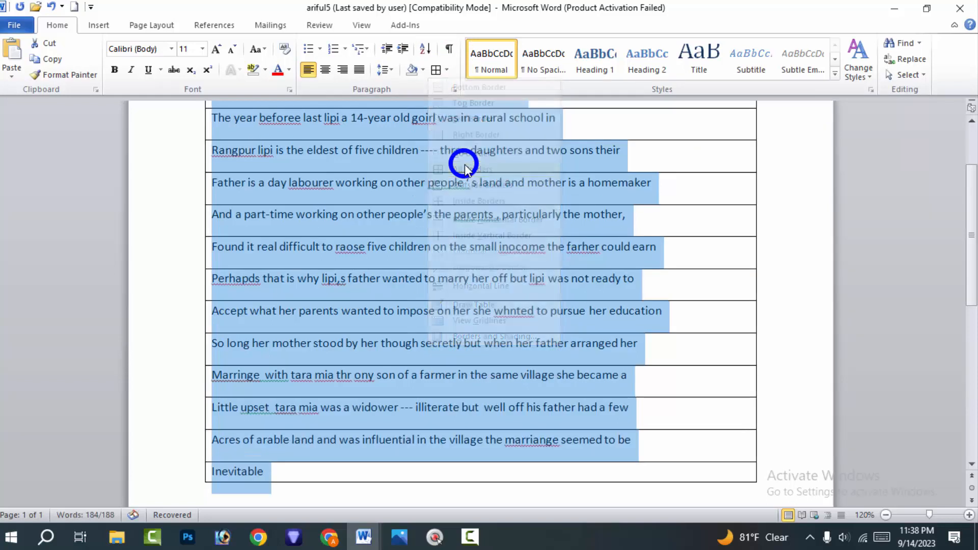
left_click(679, 192)
Move the left border of the bordered passage slightly inward, closer to the text.
scroll(576, 209, "up", 5)
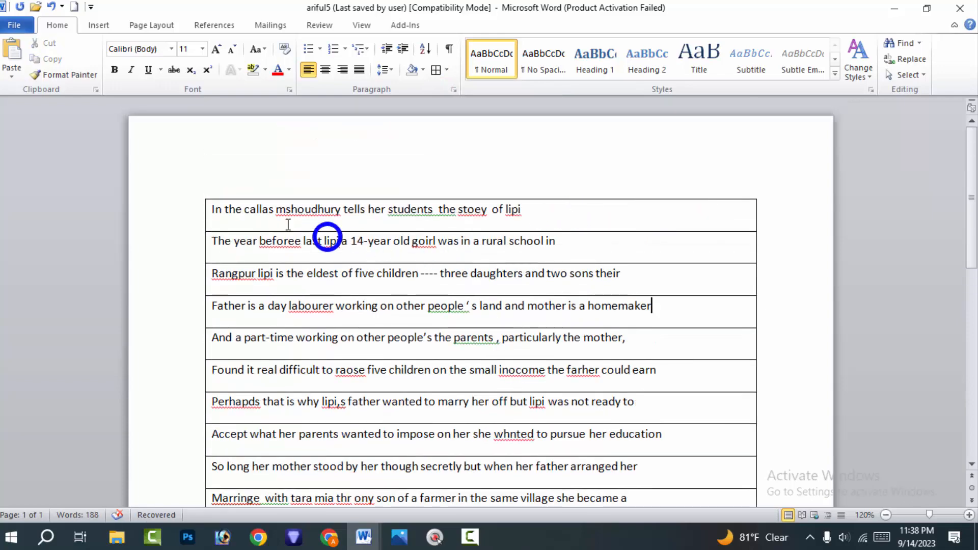
left_click_drag(207, 207, 210, 208)
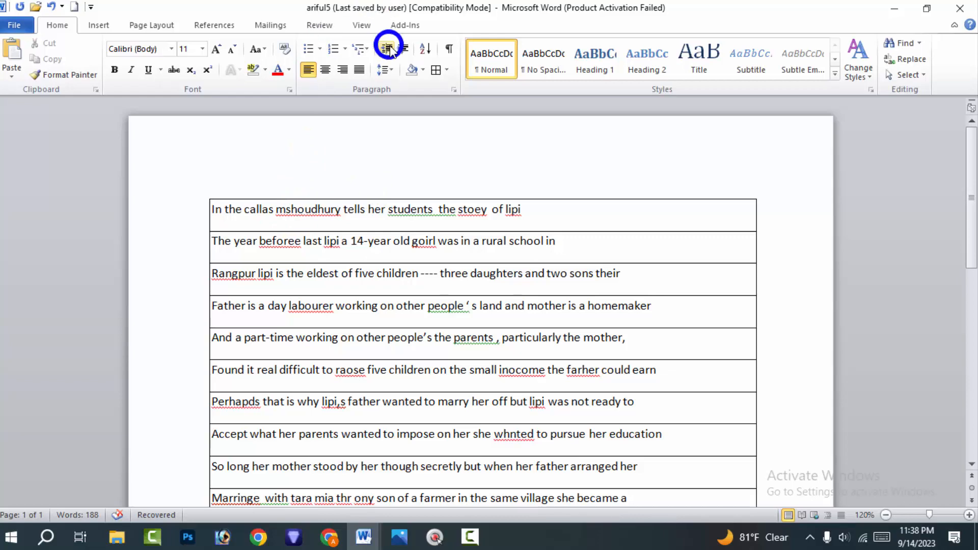
scroll(390, 280, "down", 3)
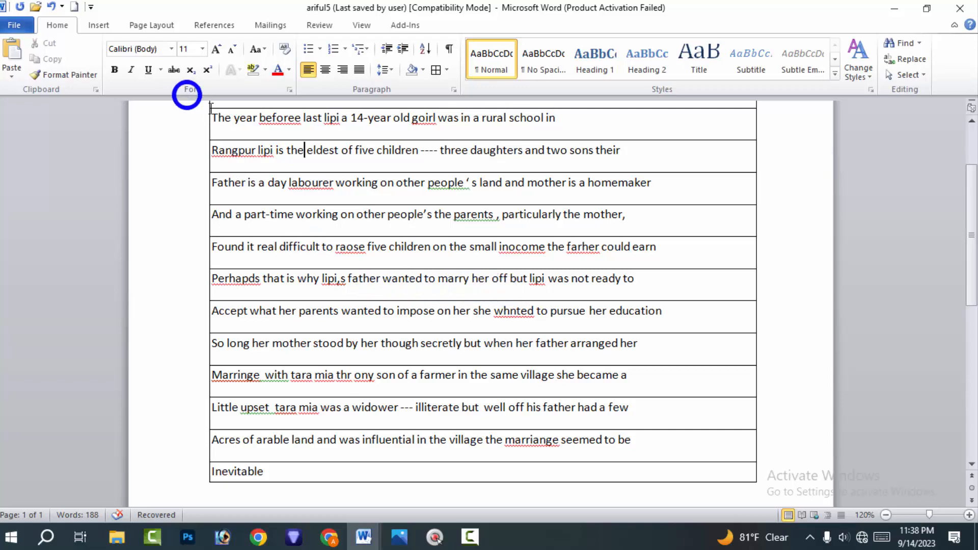
left_click_drag(591, 112, 561, 465)
left_click(780, 301)
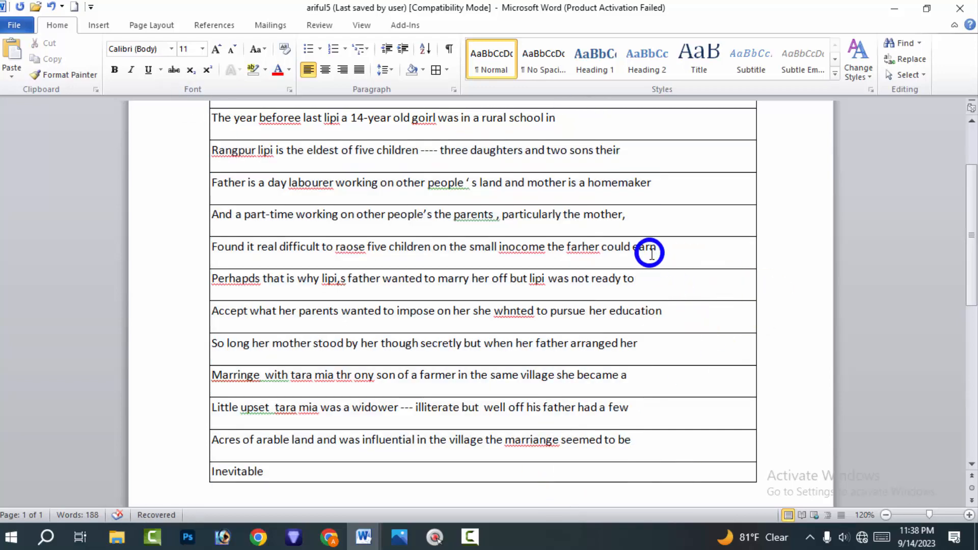
left_click(106, 25)
left_click(114, 71)
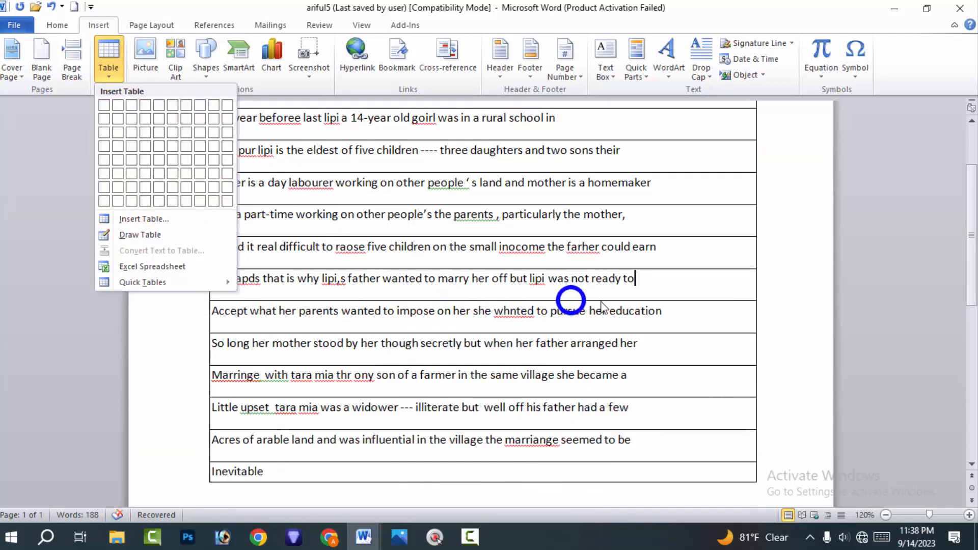
left_click(801, 249)
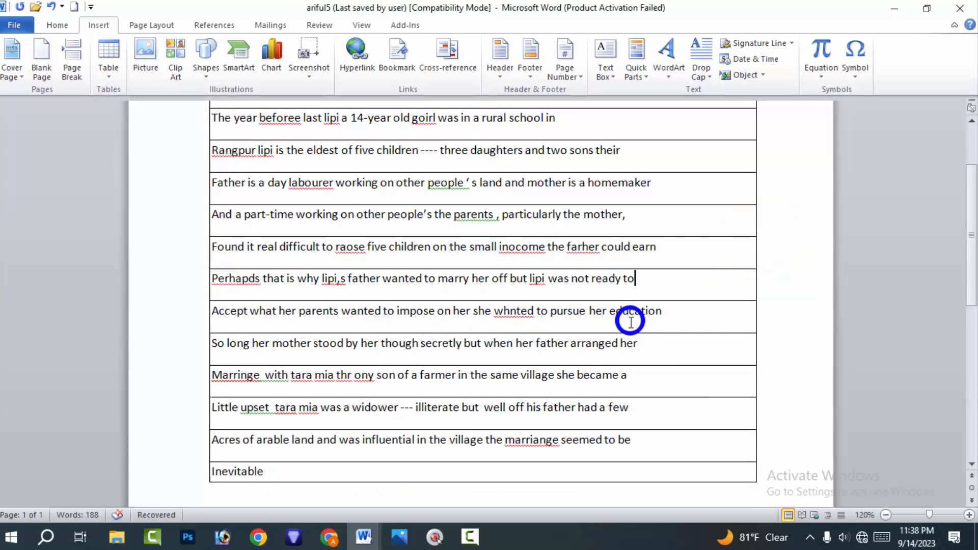
Undo the borders applied to the passage, and insert a 4x2 table on a new line below the one ending "particularly the mother,".
key("ctrl")
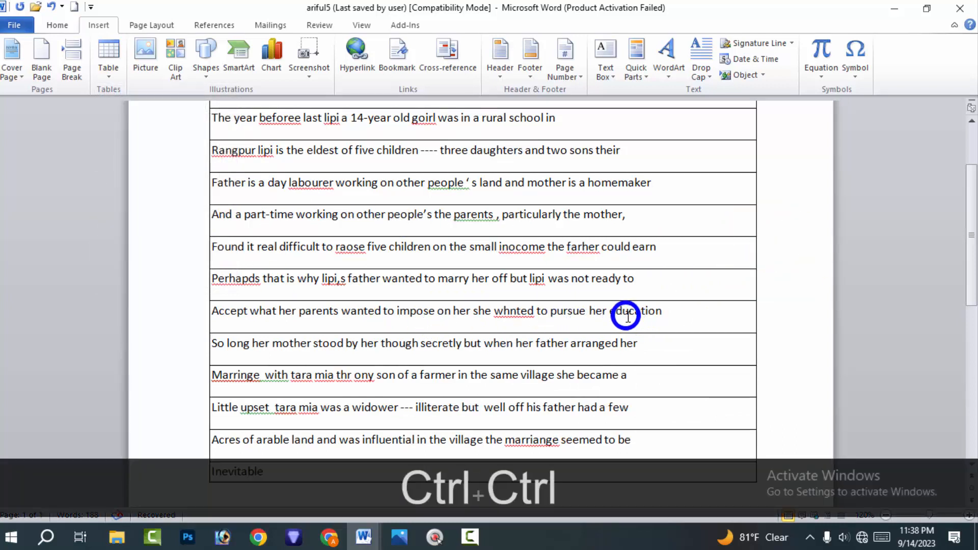
key("ctrl+z")
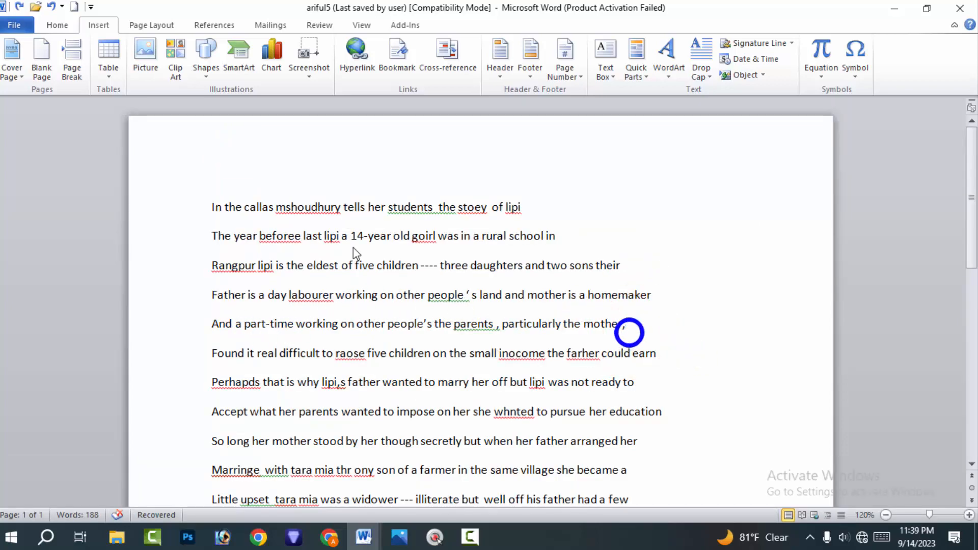
key("Return")
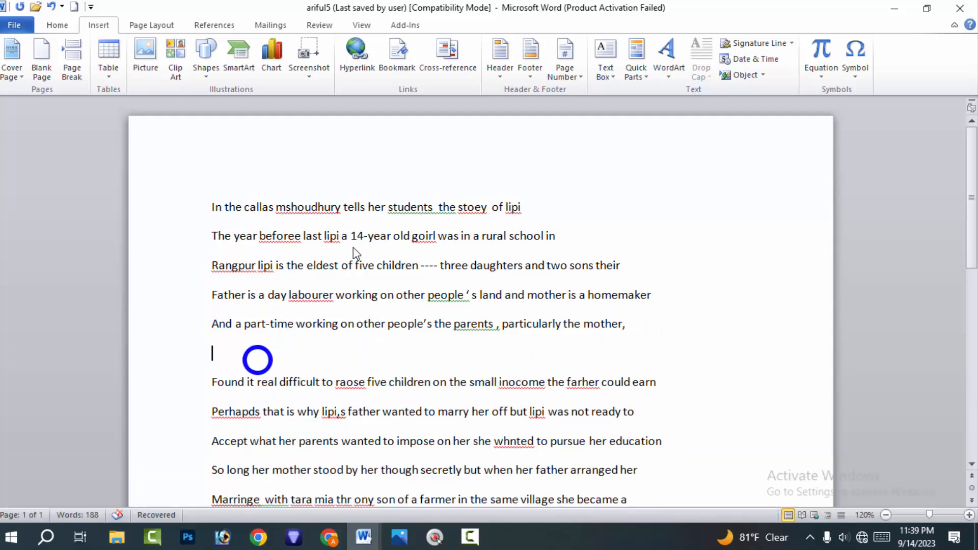
left_click(108, 57)
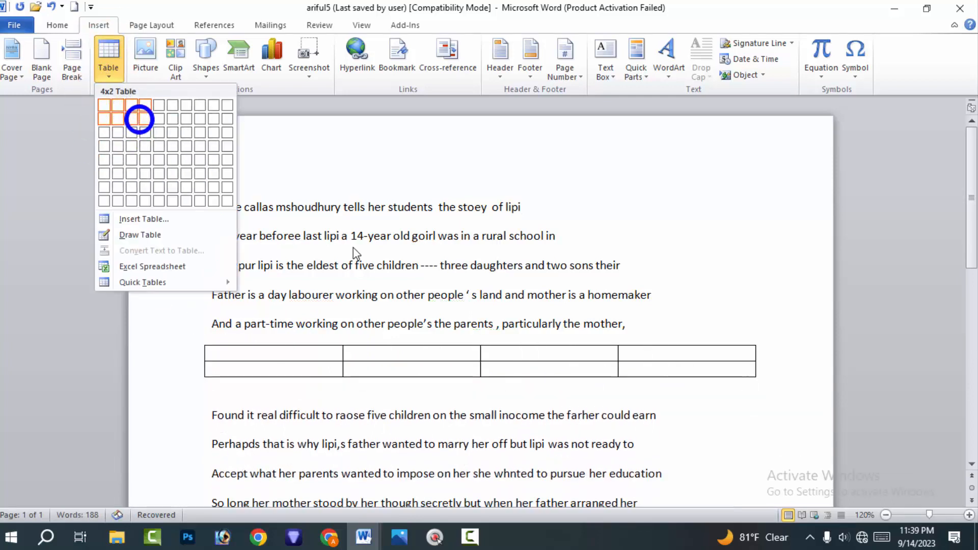
left_click(139, 120)
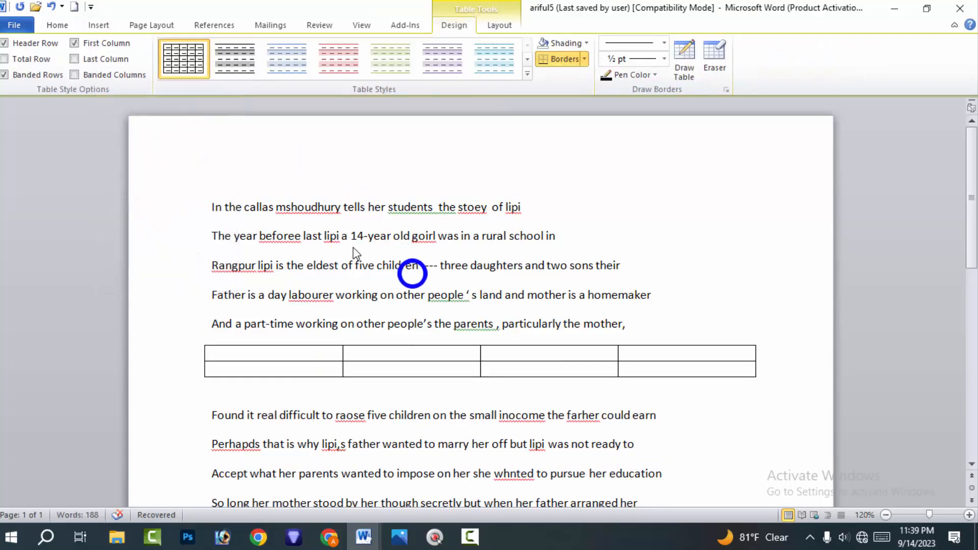
left_click(683, 69)
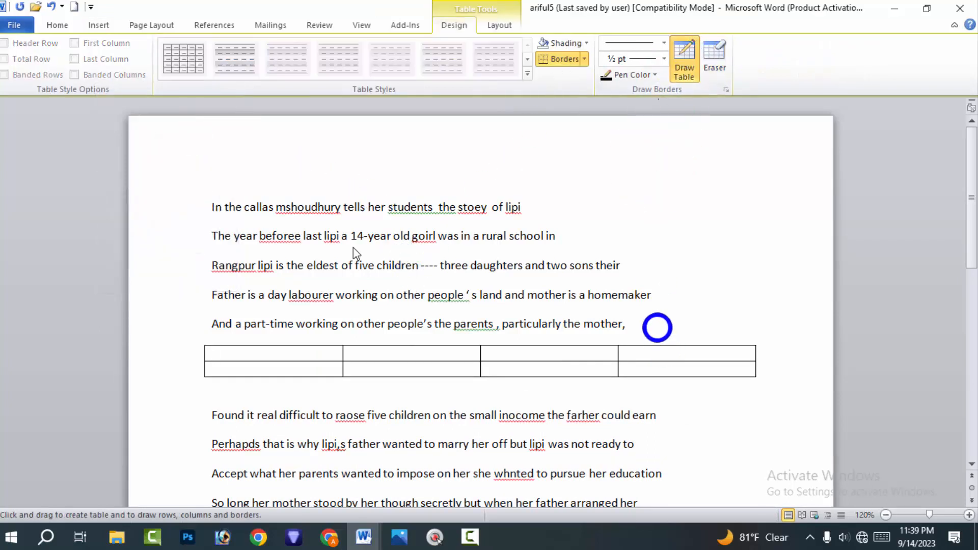
left_click_drag(661, 346, 659, 373)
left_click(717, 64)
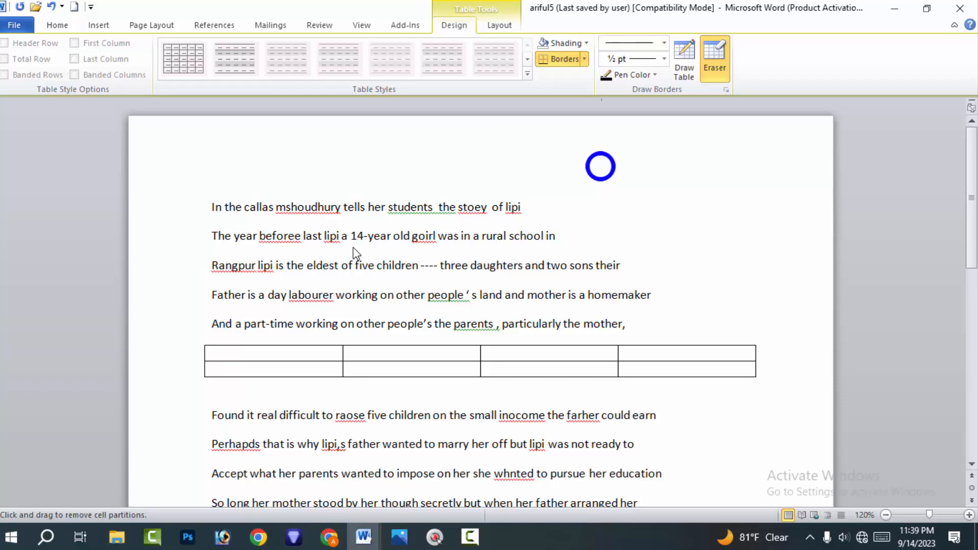
Draw a 4½ pt light red vertical line through both rows of the new table's second column.
left_click(664, 59)
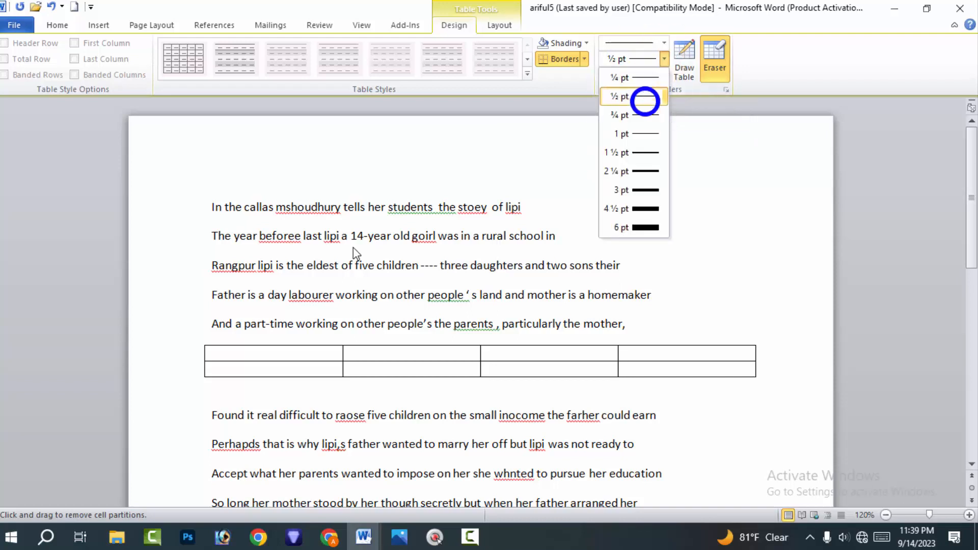
left_click(643, 208)
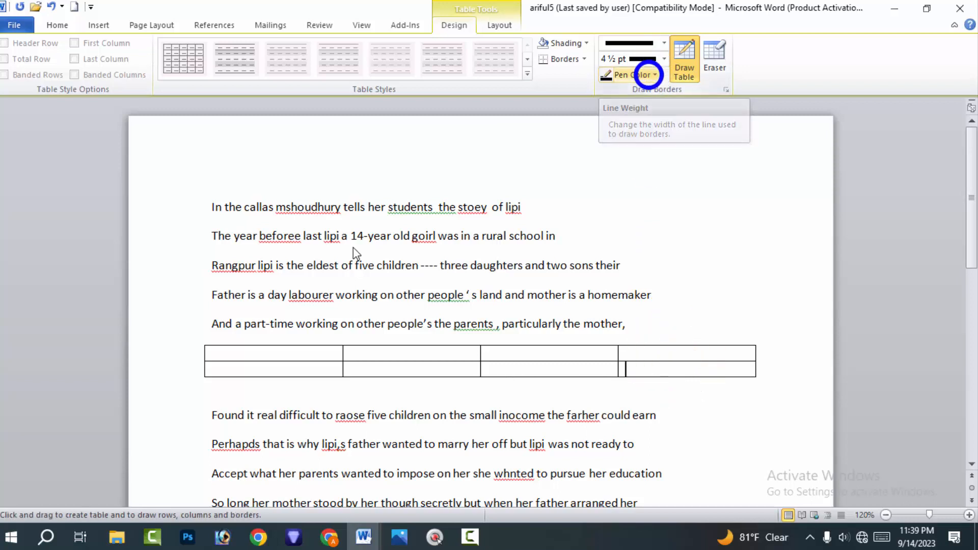
left_click(646, 75)
left_click(666, 152)
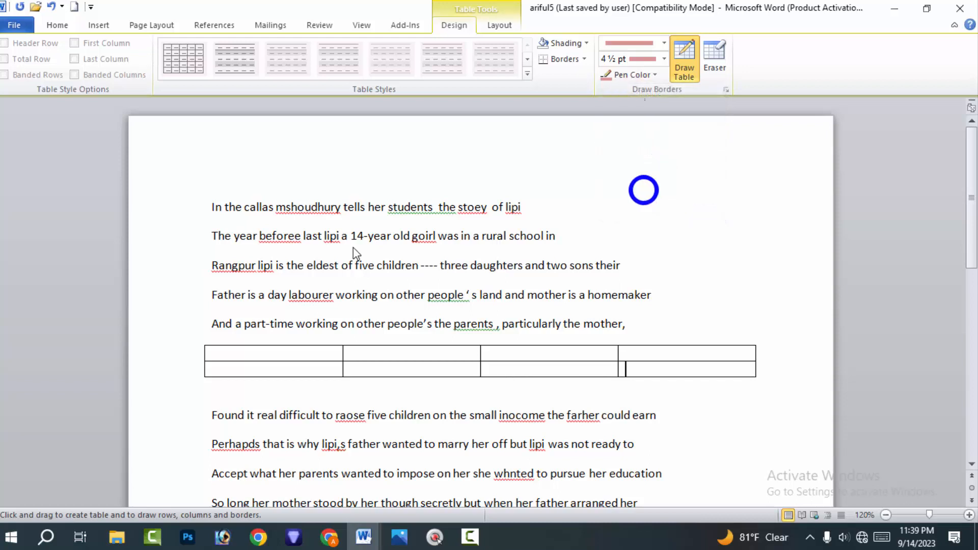
mouse_move(451, 346)
left_mouse_down()
mouse_move(473, 363)
mouse_move(473, 376)
left_mouse_up()
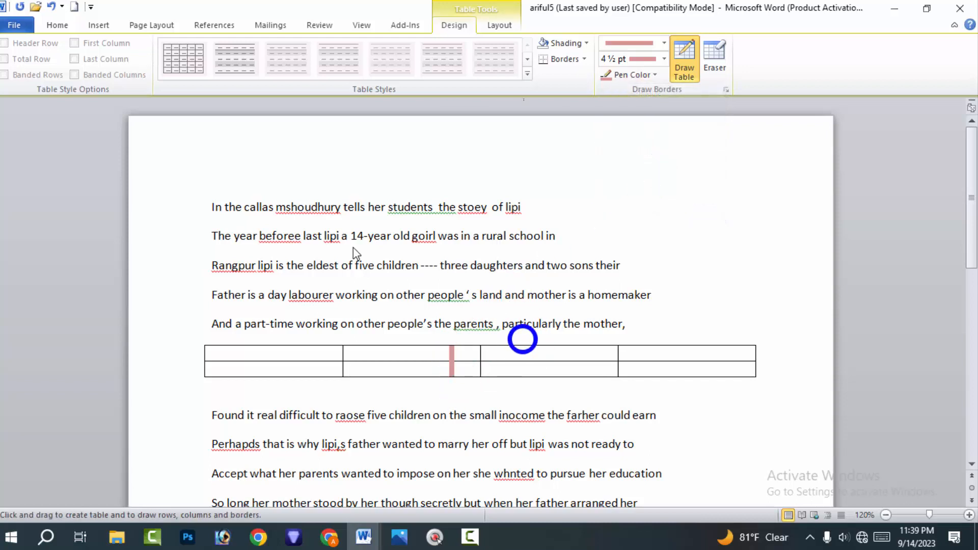
left_click_drag(522, 324, 542, 363)
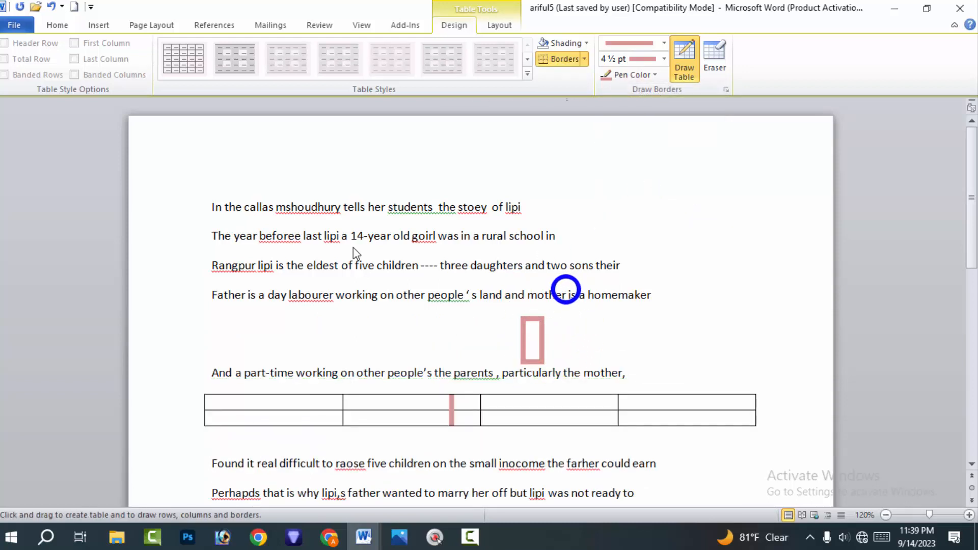
key("ctrl+z")
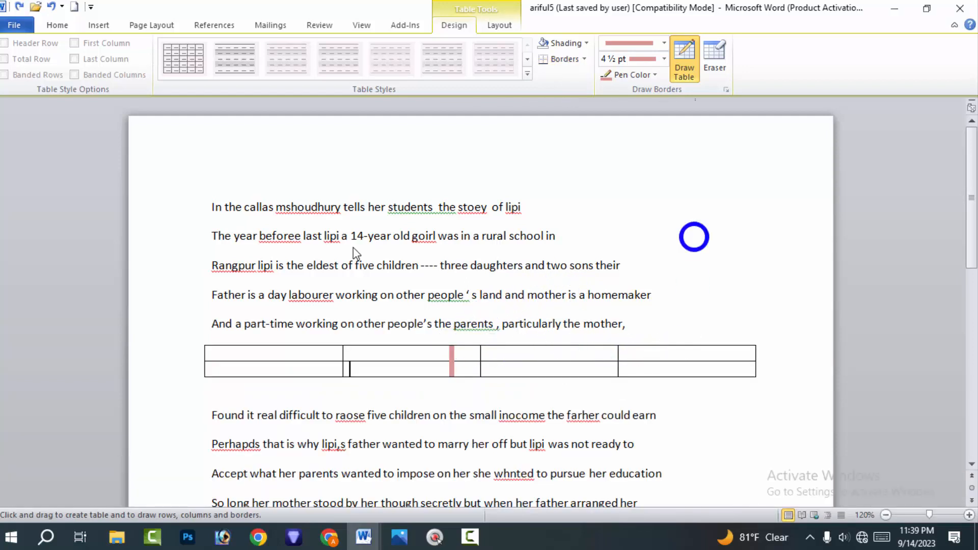
left_click_drag(716, 317, 693, 372)
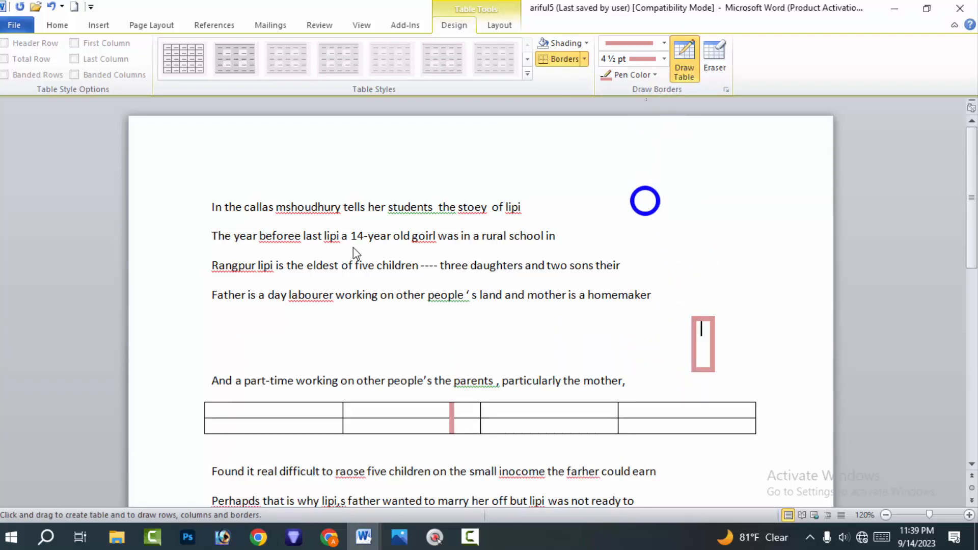
key("ctrl+z")
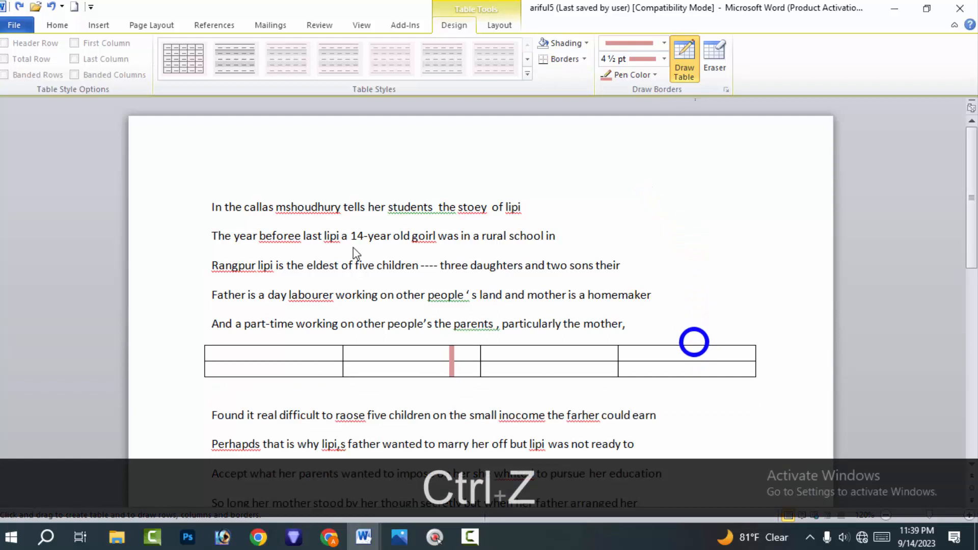
Draw a light red vertical line in the table's fourth column, and red vertical lines once in the fourth column and twice in the third.
left_click_drag(695, 376, 695, 378)
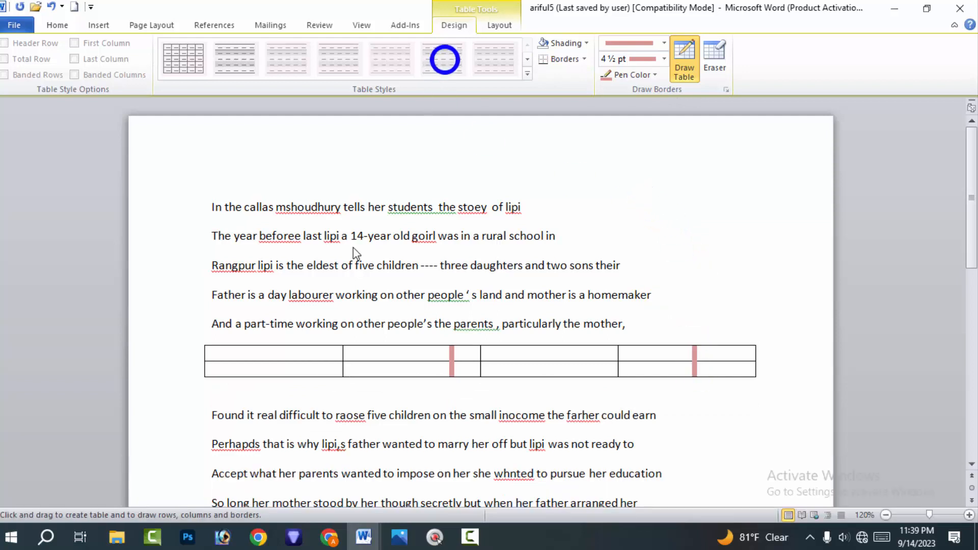
left_click(629, 75)
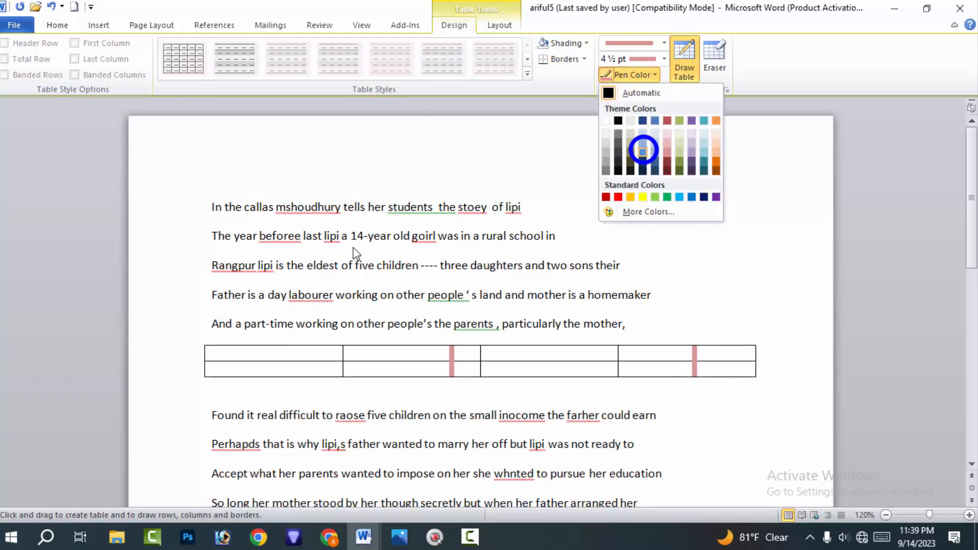
left_click(618, 197)
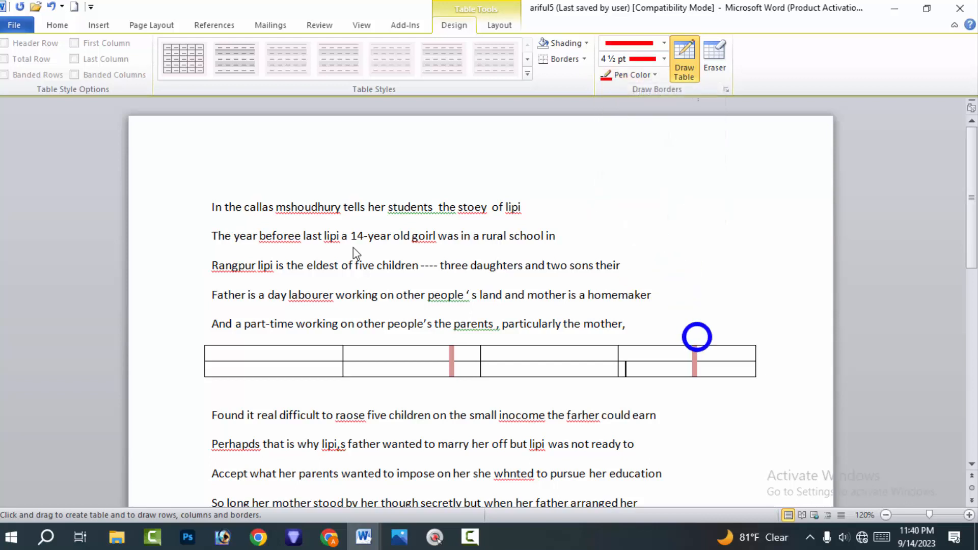
left_click_drag(723, 379, 723, 379)
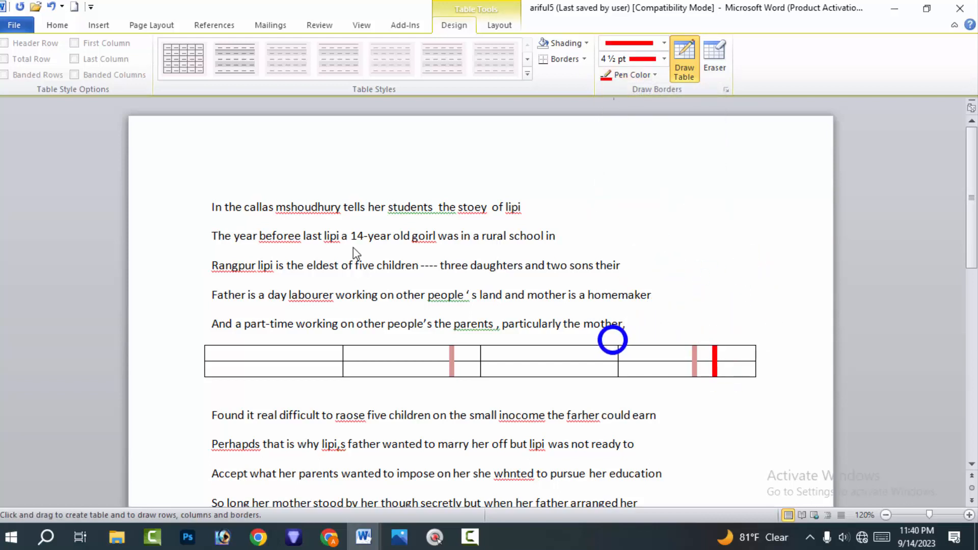
left_click_drag(568, 342, 571, 381)
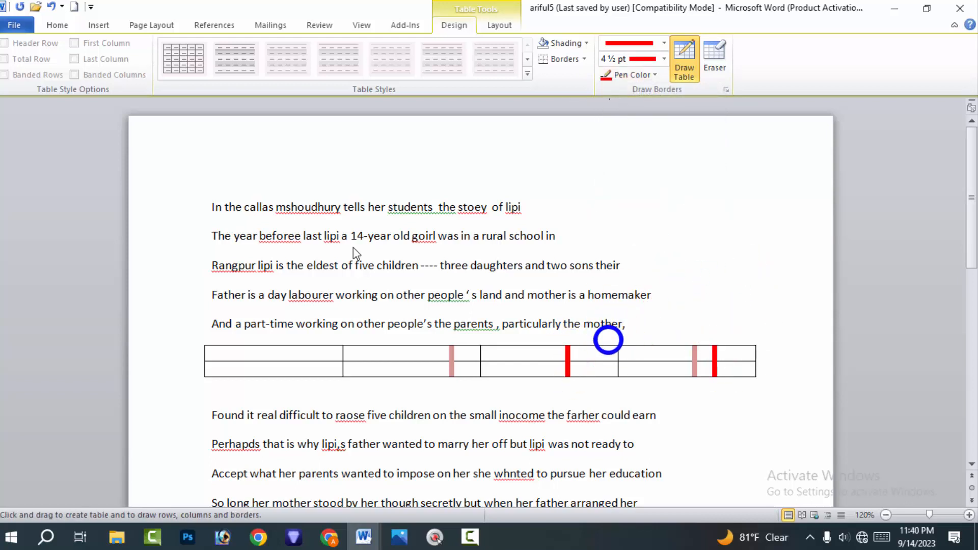
left_click_drag(609, 340, 613, 382)
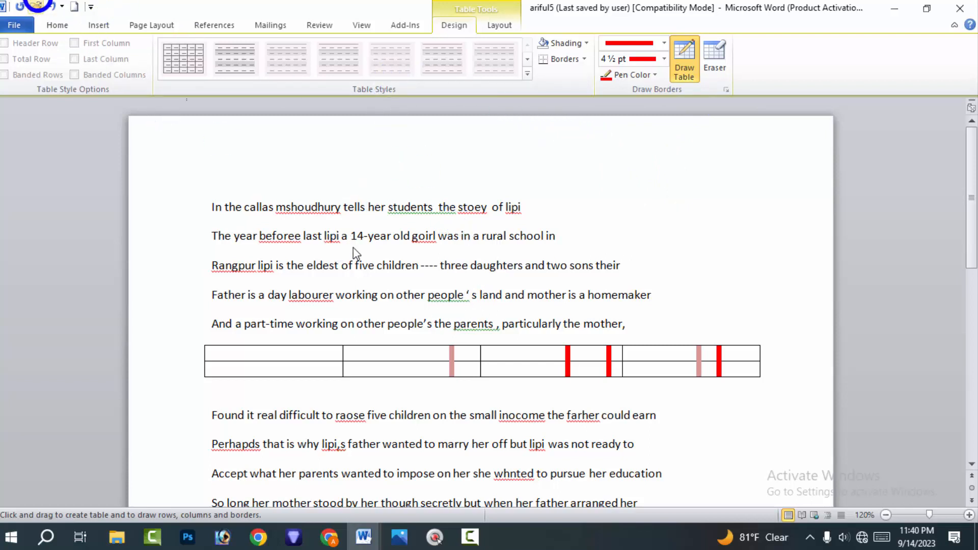
left_click(683, 51)
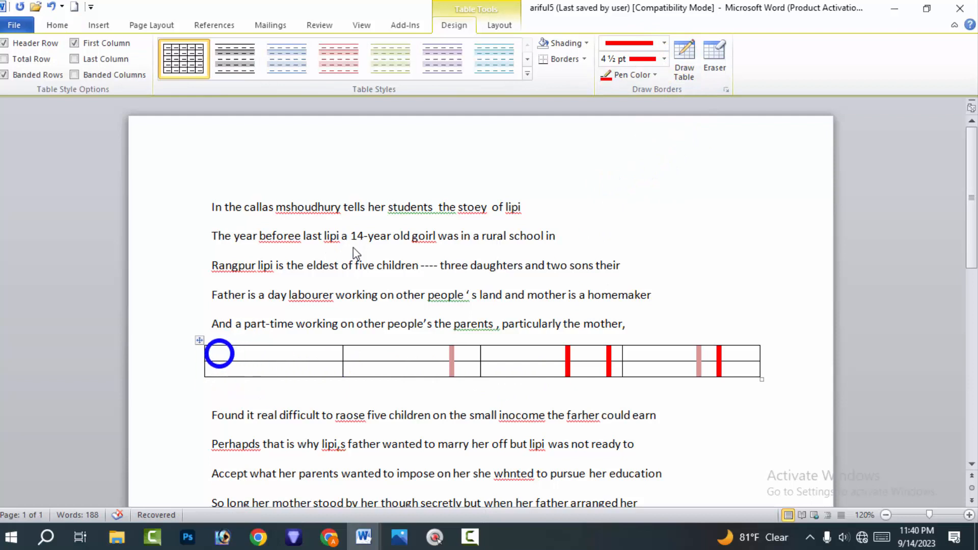
Shade all cells of the inserted 4x2 table light green.
left_click_drag(219, 353, 725, 373)
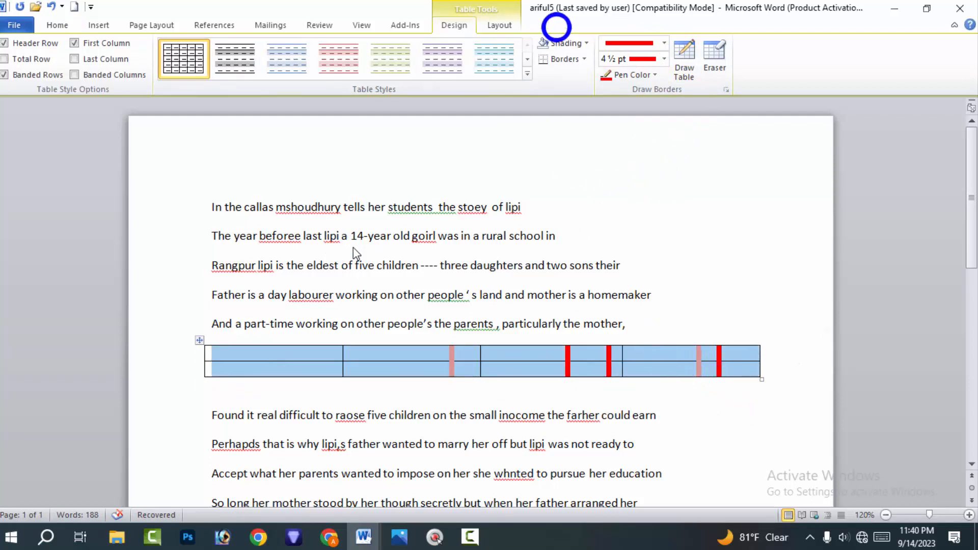
left_click(570, 42)
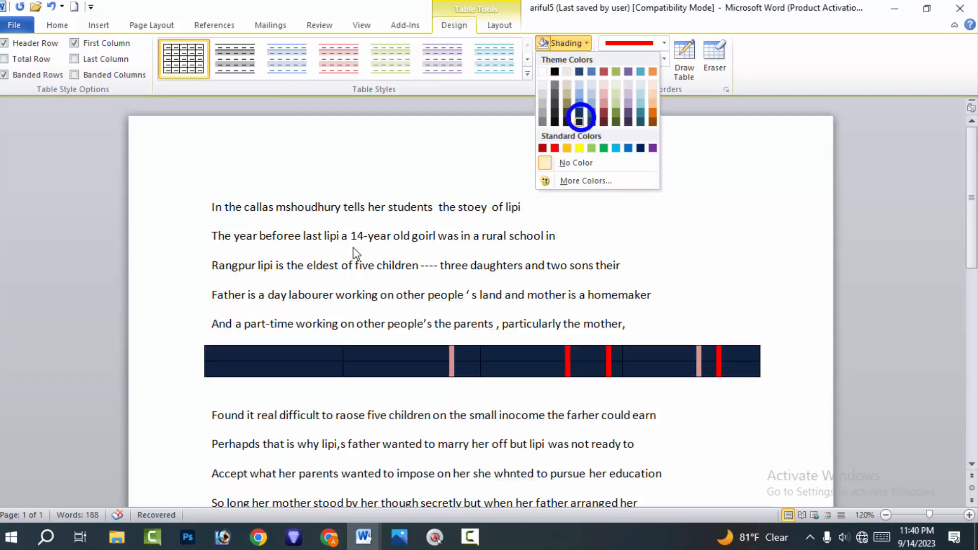
left_click(592, 148)
left_click(651, 218)
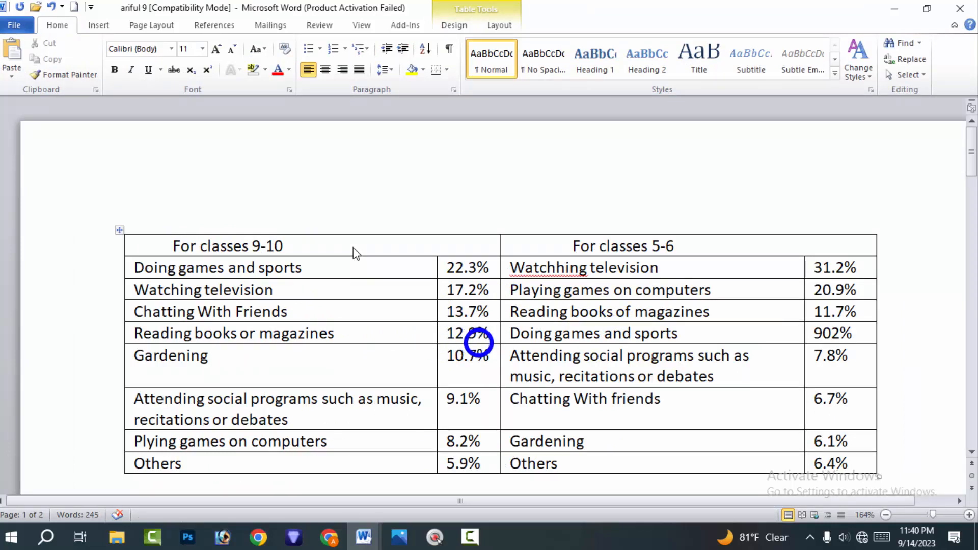
Examine the activities table for classes 9-10 and classes 5-6 in the ariful 9 document.
left_click(481, 343)
left_click(507, 326)
left_click(525, 313)
scroll(528, 316, "down", 1)
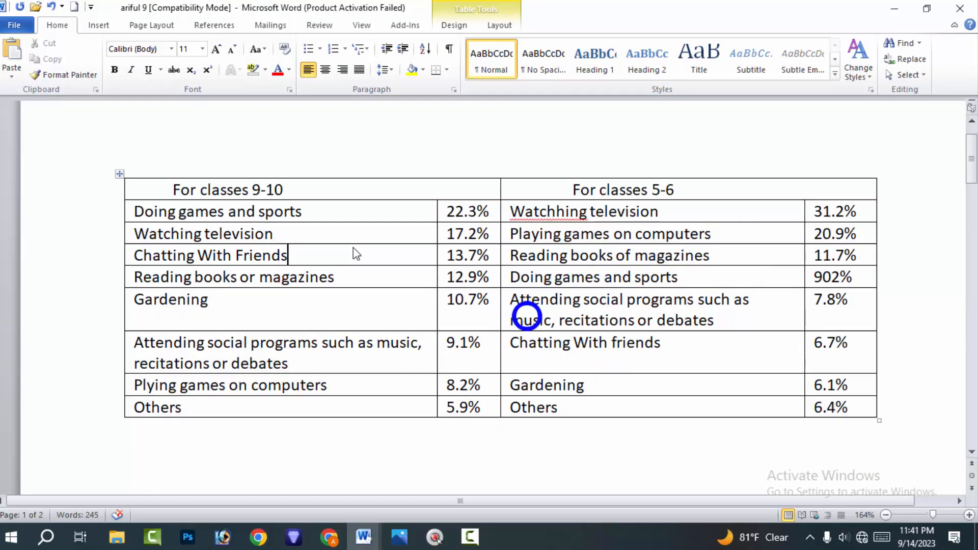
left_click(371, 266)
left_click(679, 271)
left_click(541, 348)
left_click(425, 360)
left_click(476, 289)
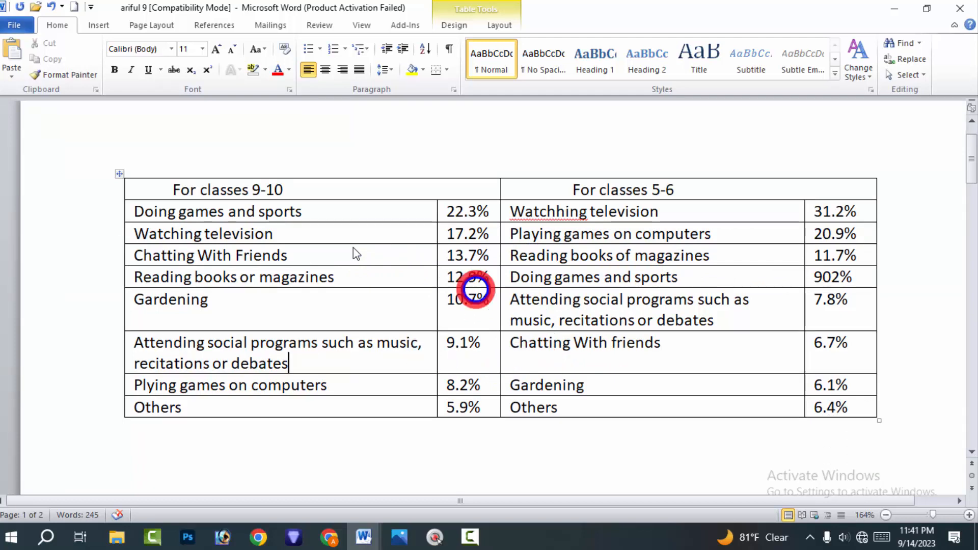
left_click_drag(510, 279, 519, 310)
left_click(522, 382)
left_click(410, 333)
left_click(445, 273)
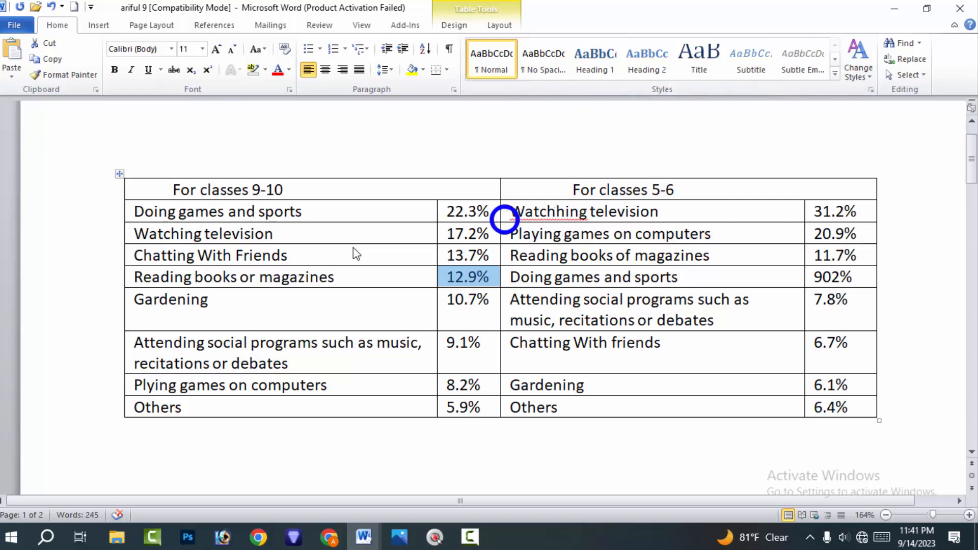
left_click(638, 261)
left_click(336, 233)
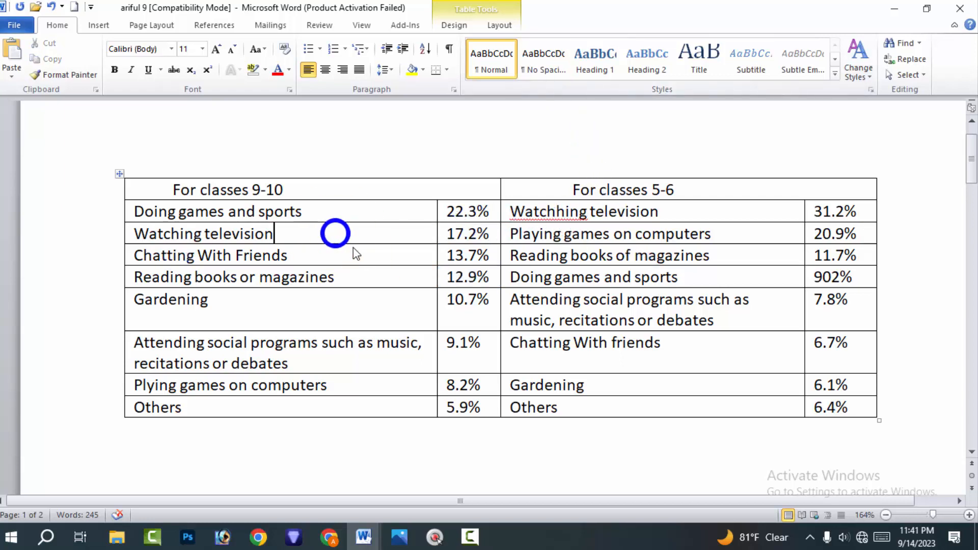
left_click(453, 26)
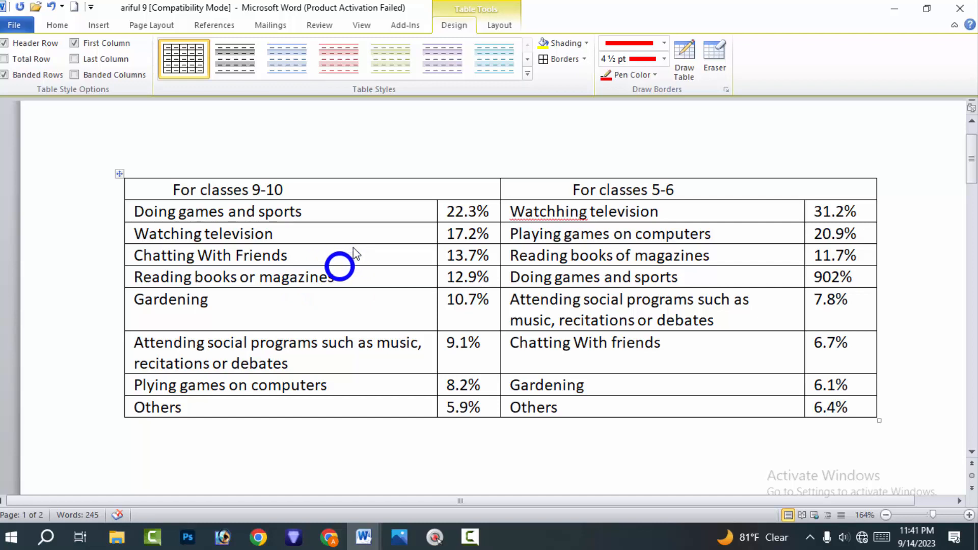
left_click_drag(168, 190, 708, 395)
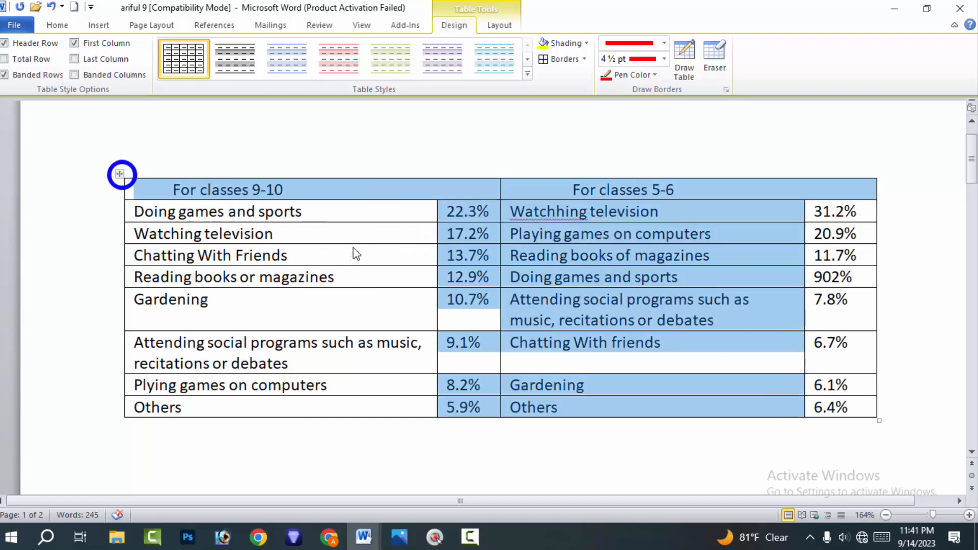
left_click(119, 174)
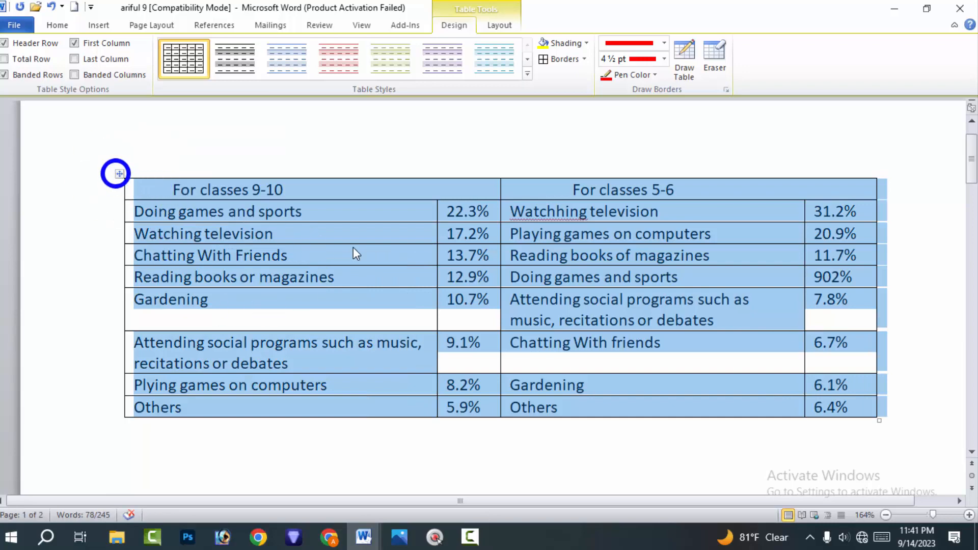
left_click(114, 172)
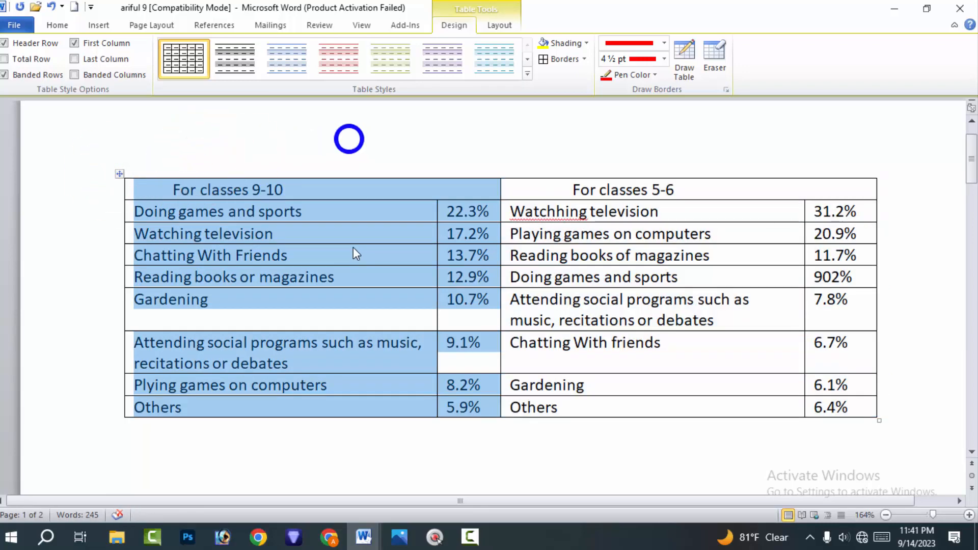
double_click(350, 138)
double_click(127, 215)
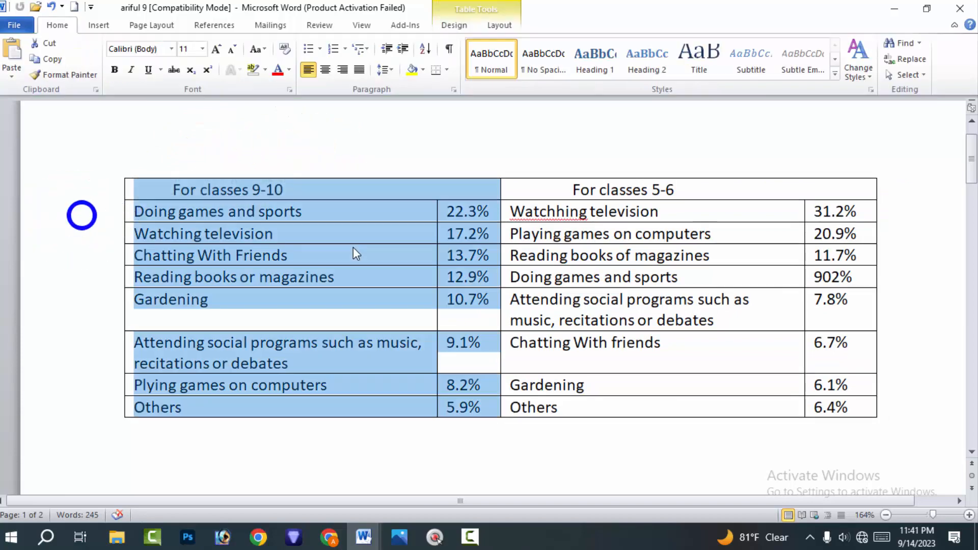
left_click(81, 215)
left_click(77, 229)
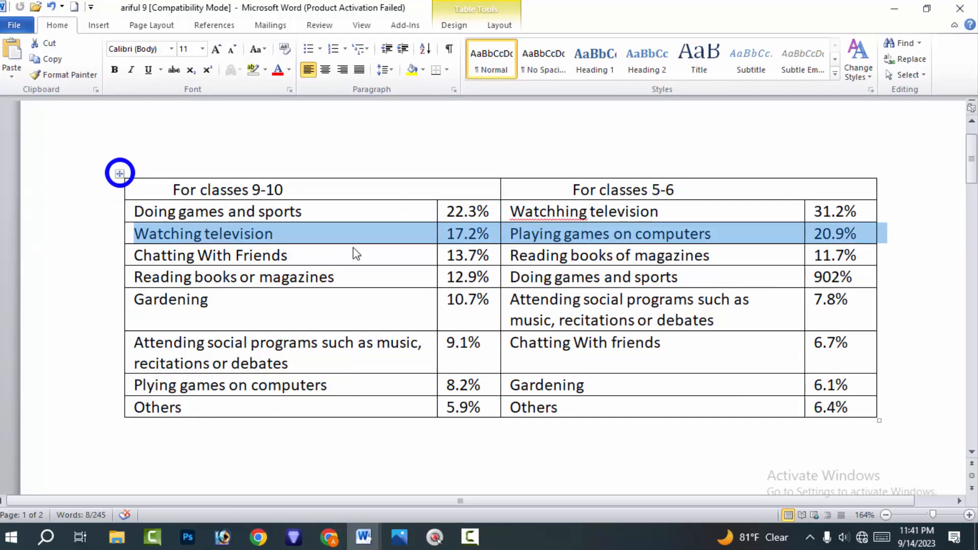
Shade all cells of the classes 9-10 and classes 5-6 activities table light aqua.
left_click(120, 173)
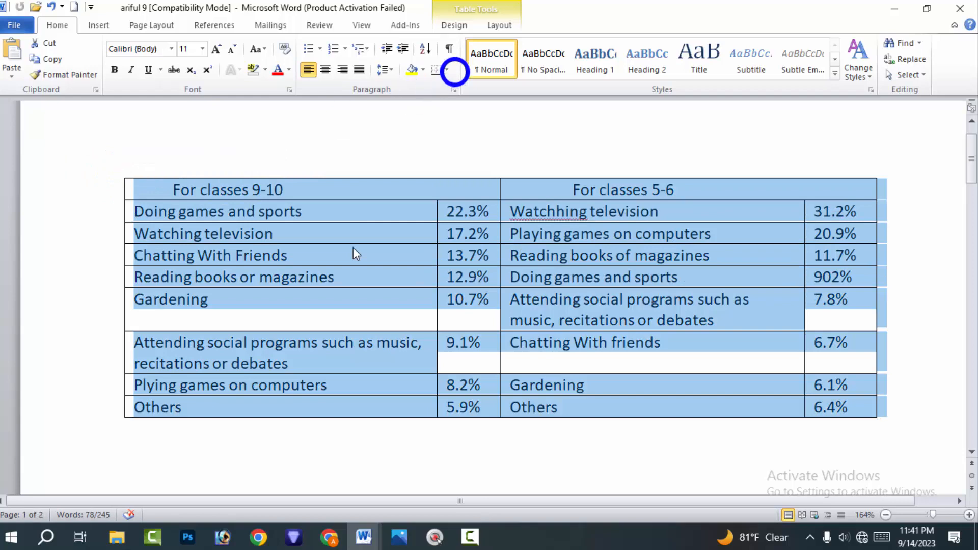
left_click(462, 26)
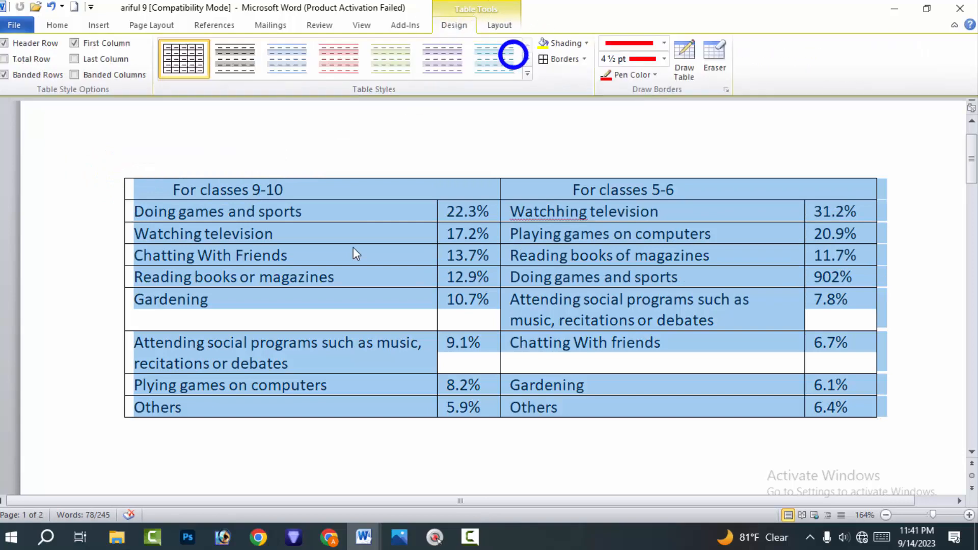
left_click(561, 43)
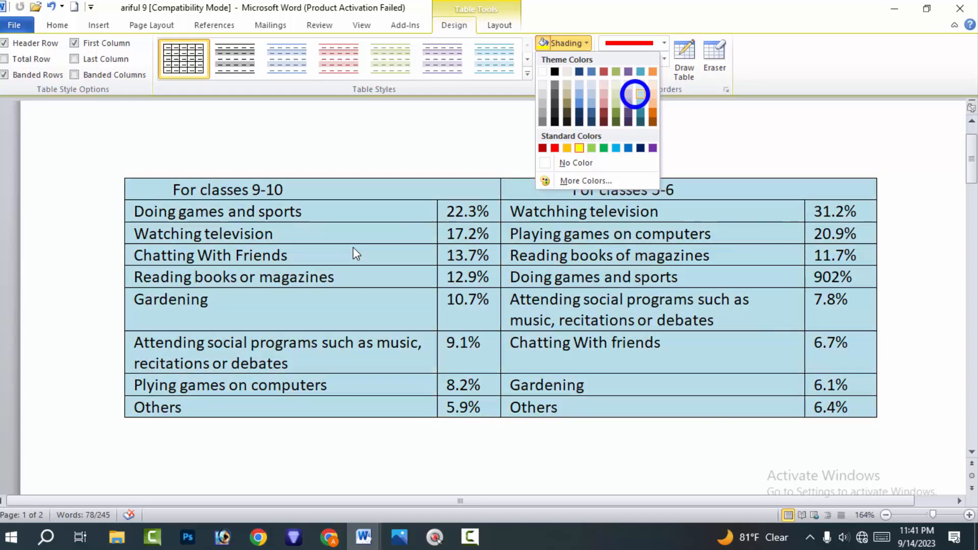
left_click(641, 95)
left_click(622, 122)
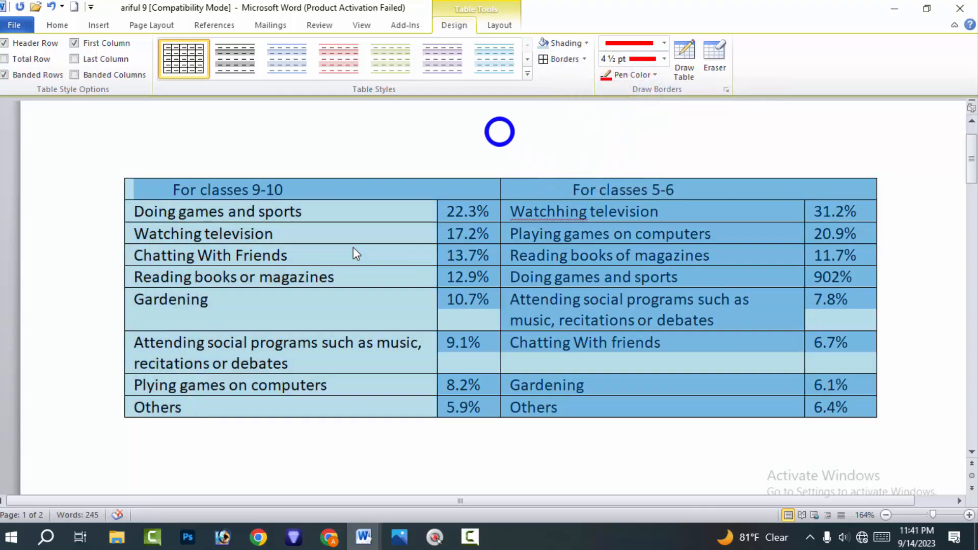
left_click(445, 121)
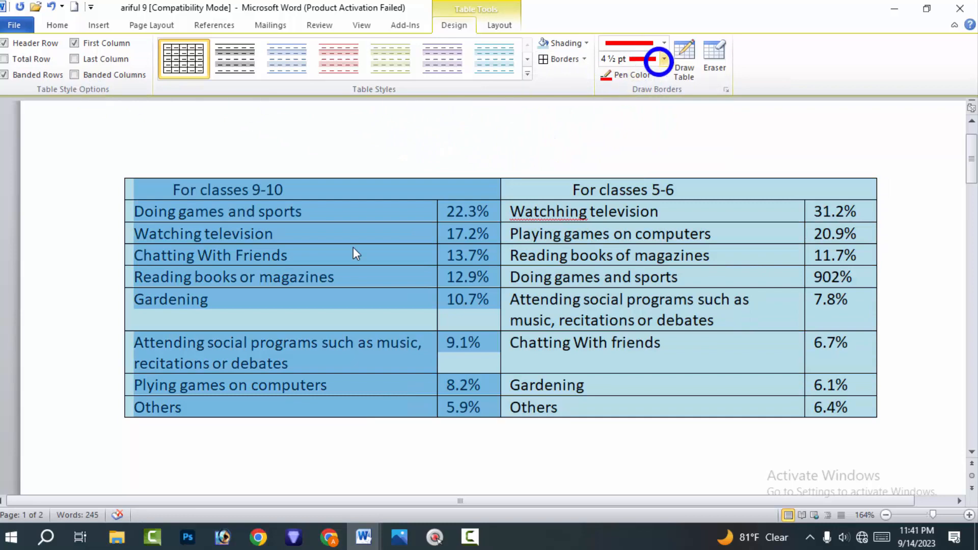
left_click(735, 154)
double_click(735, 154)
left_click(616, 148)
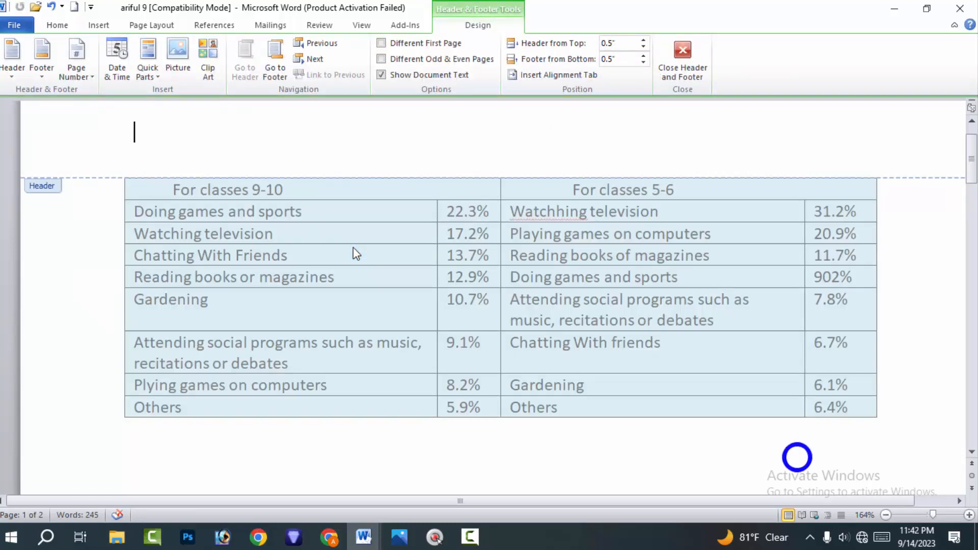
double_click(794, 456)
left_click(752, 458)
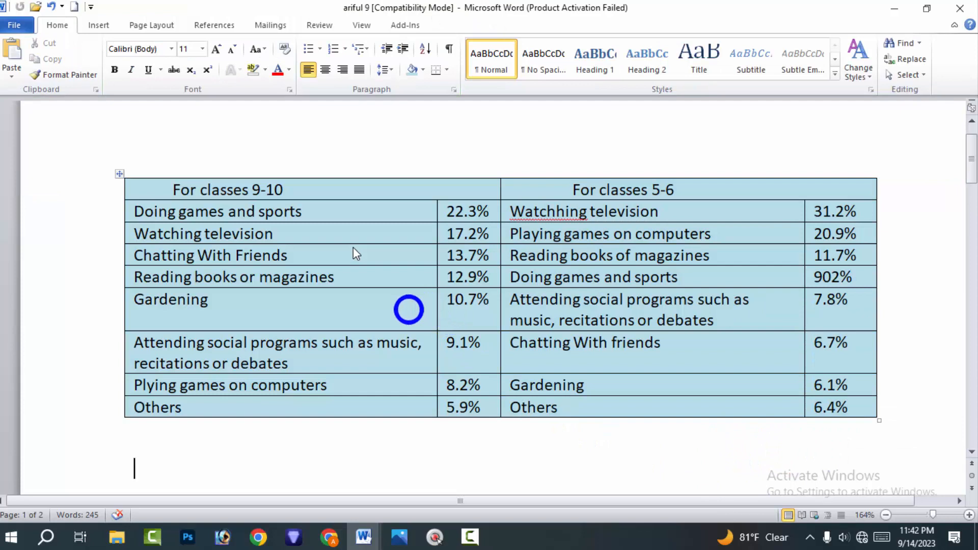
left_click(404, 310)
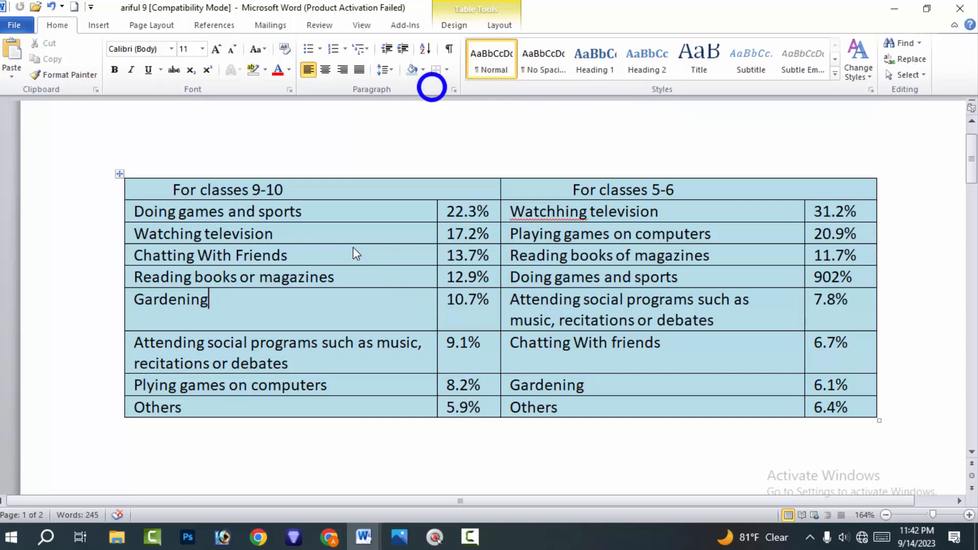
left_click(422, 70)
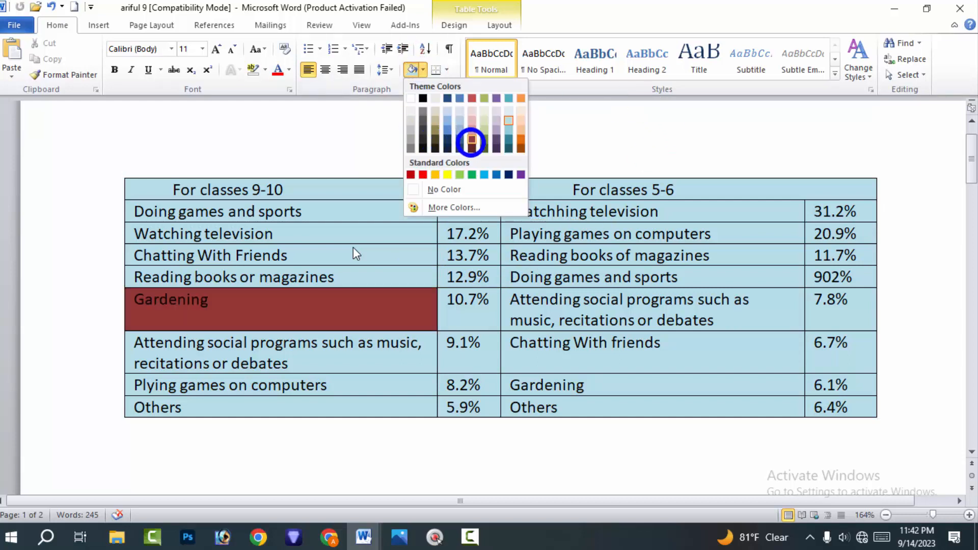
left_click(612, 141)
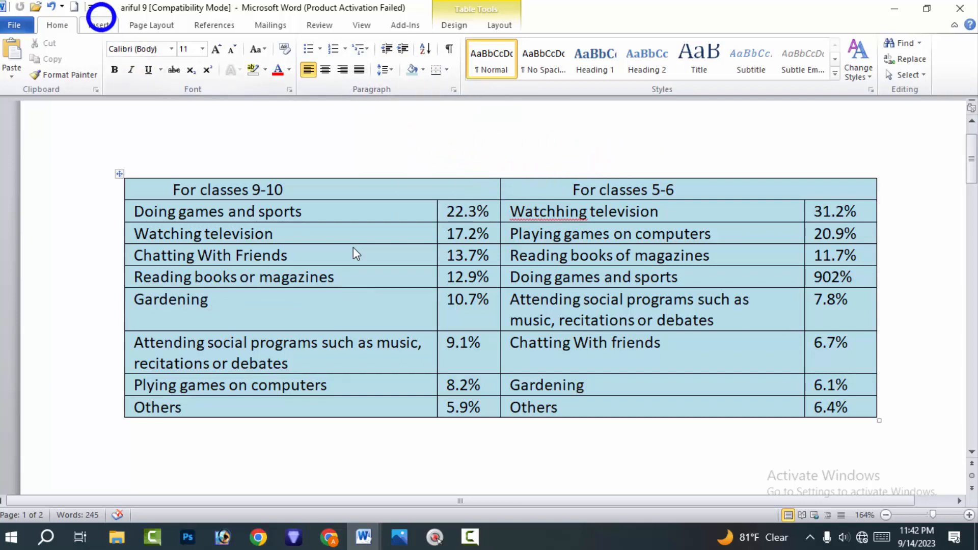
left_click(98, 22)
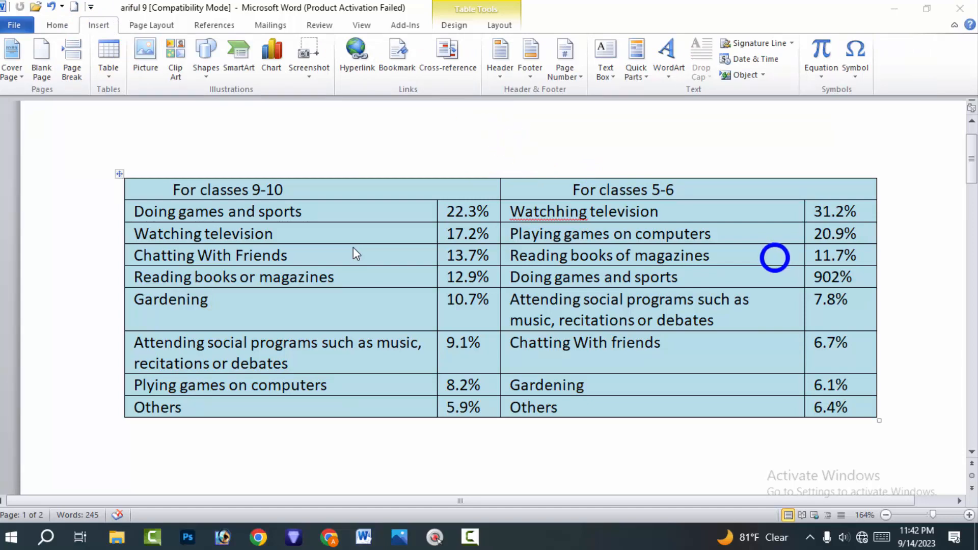
scroll(484, 207, "down", 3)
scroll(509, 223, "up", 3)
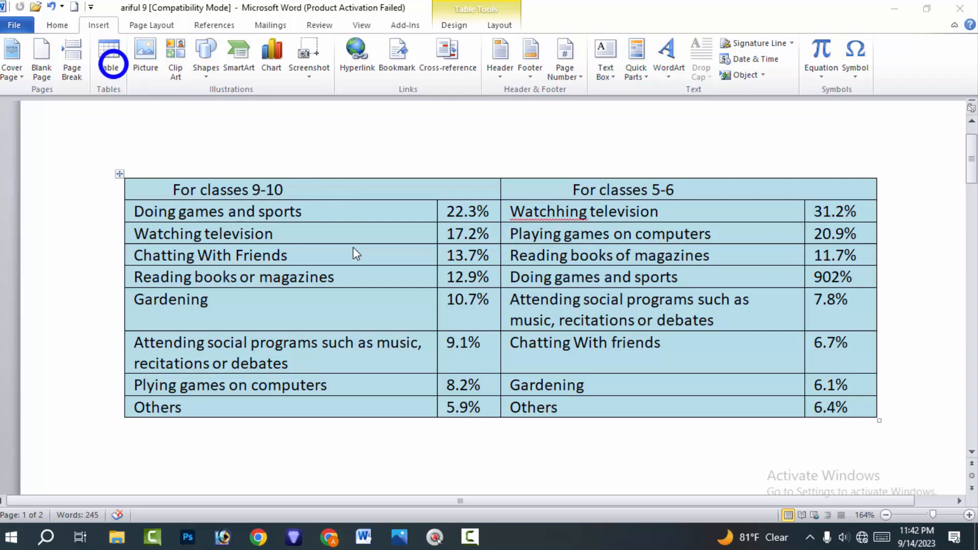
left_click(114, 63)
left_click(113, 67)
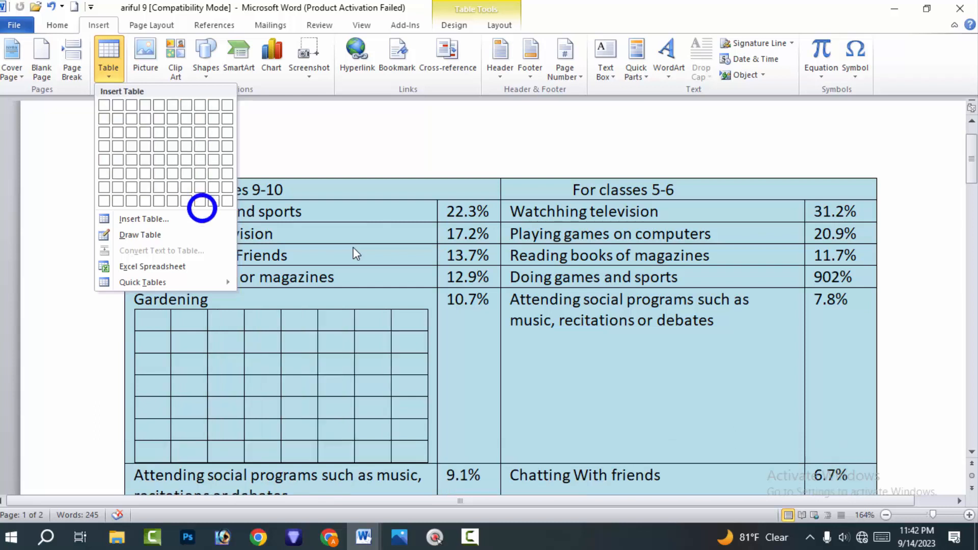
left_click(286, 149)
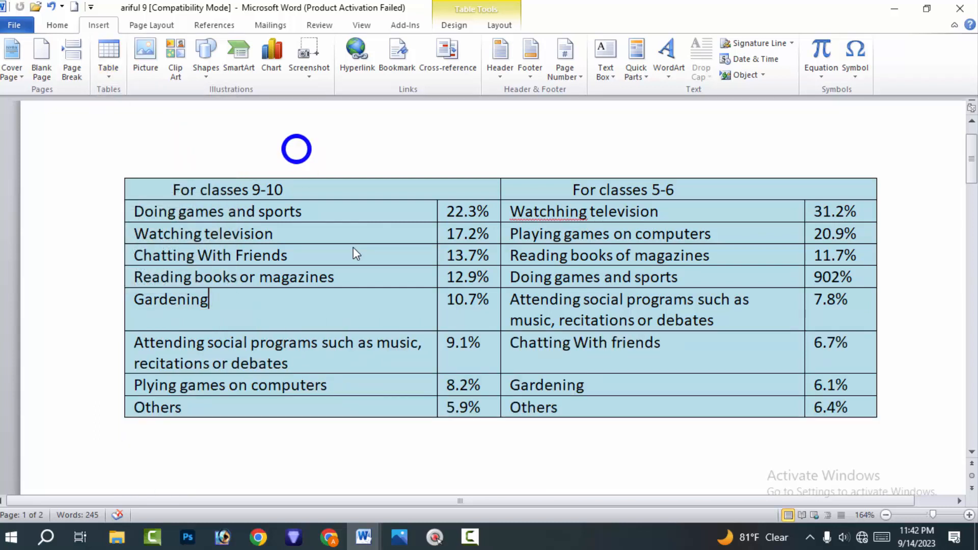